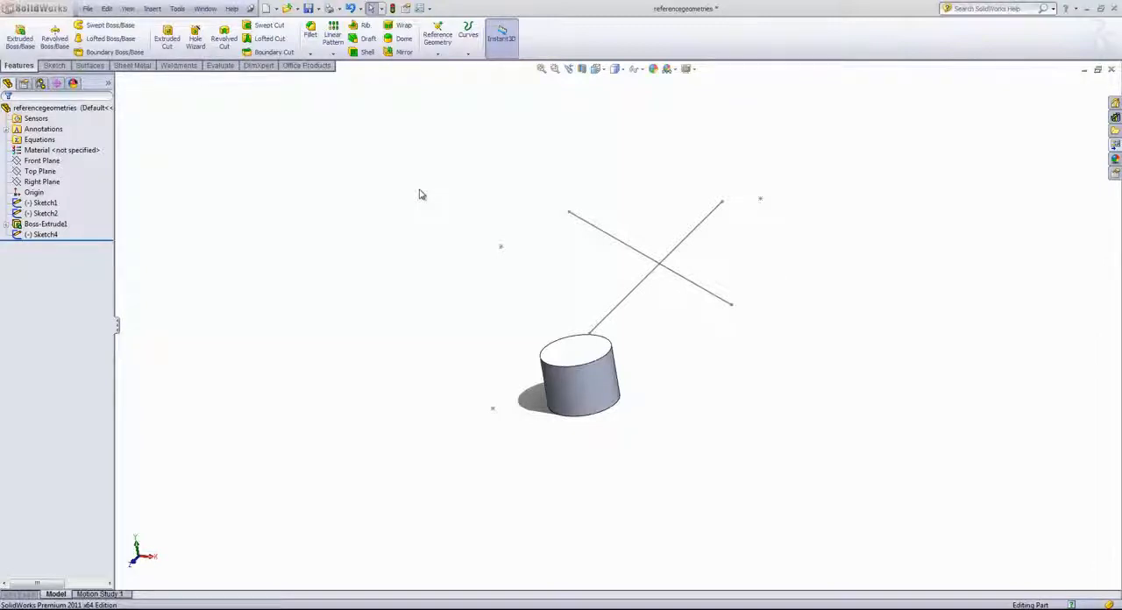
# Create a reference point at the center of the cylinder's curved side face using the Center of Face option
pyautogui.click(439, 55)
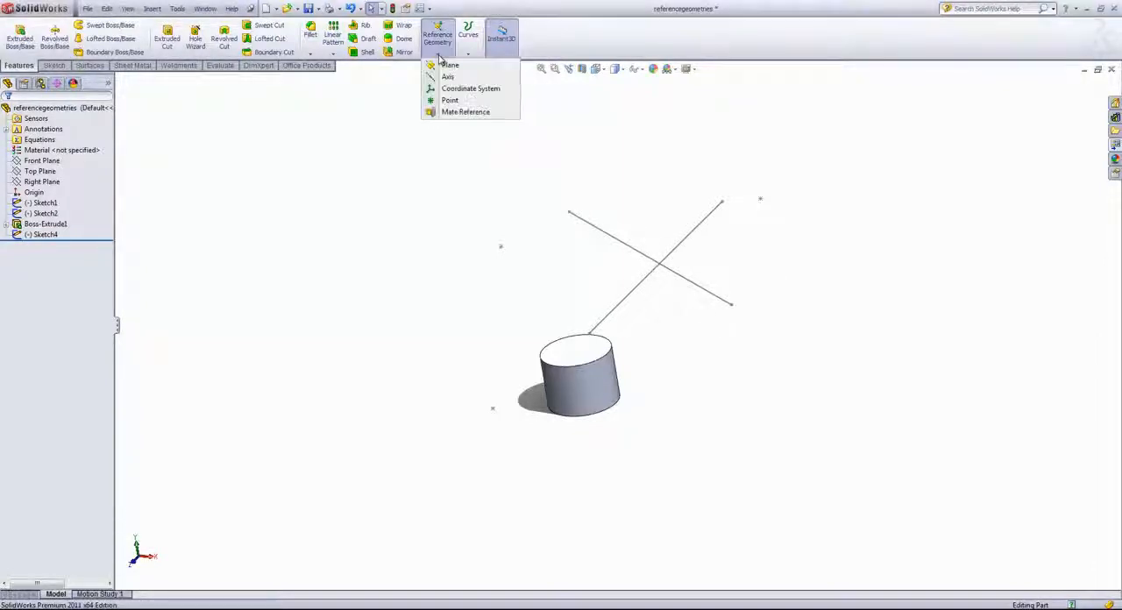
pyautogui.click(450, 102)
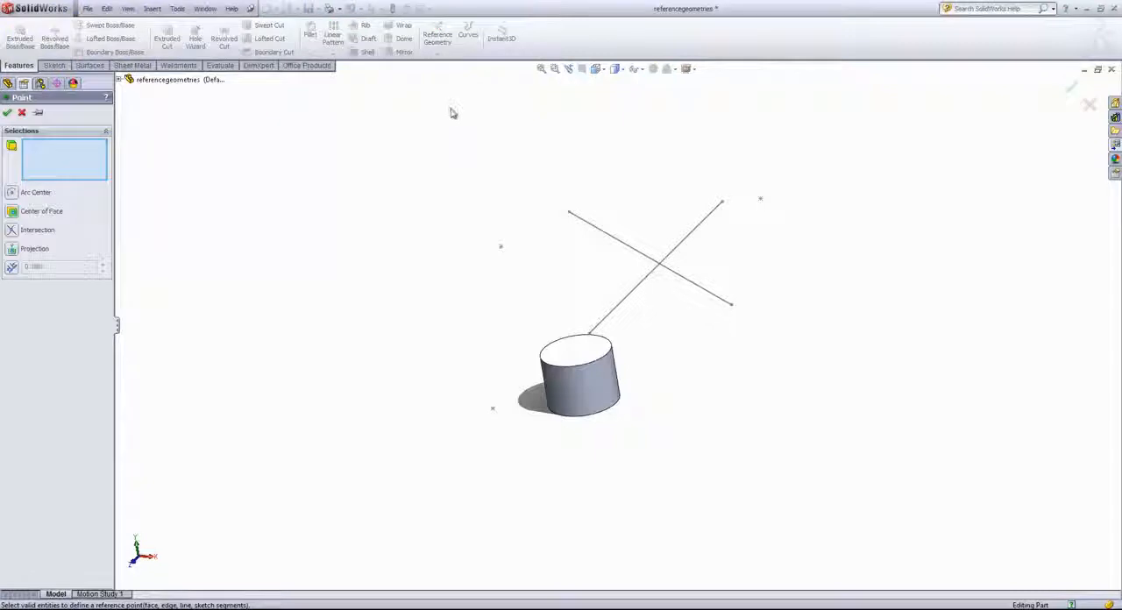
pyautogui.moveTo(449, 110); pyautogui.dragTo(454, 127, button='middle')
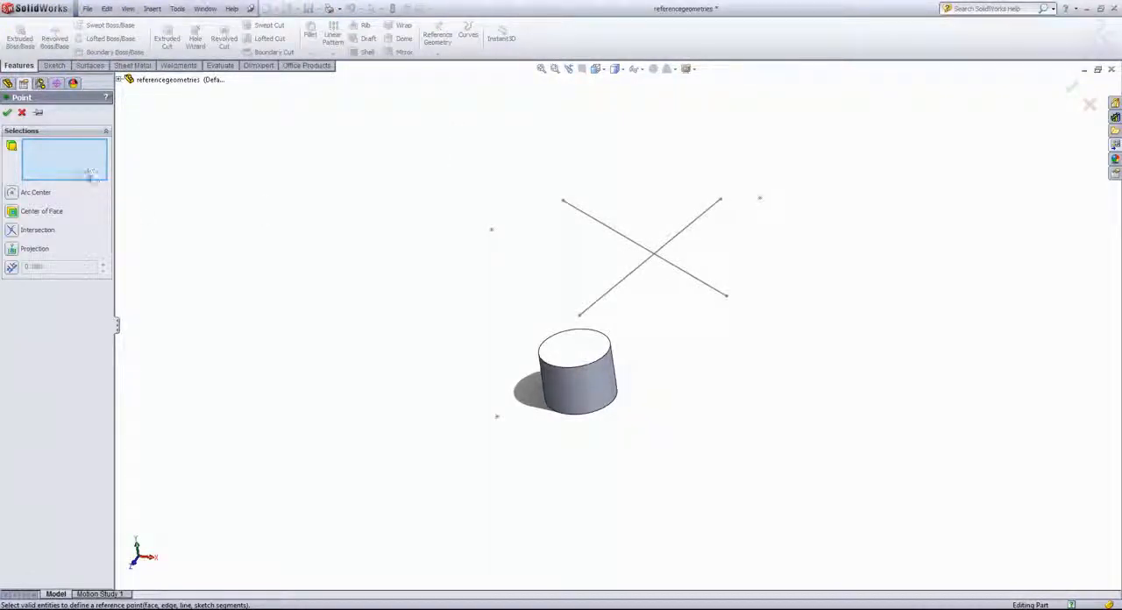
pyautogui.click(584, 355)
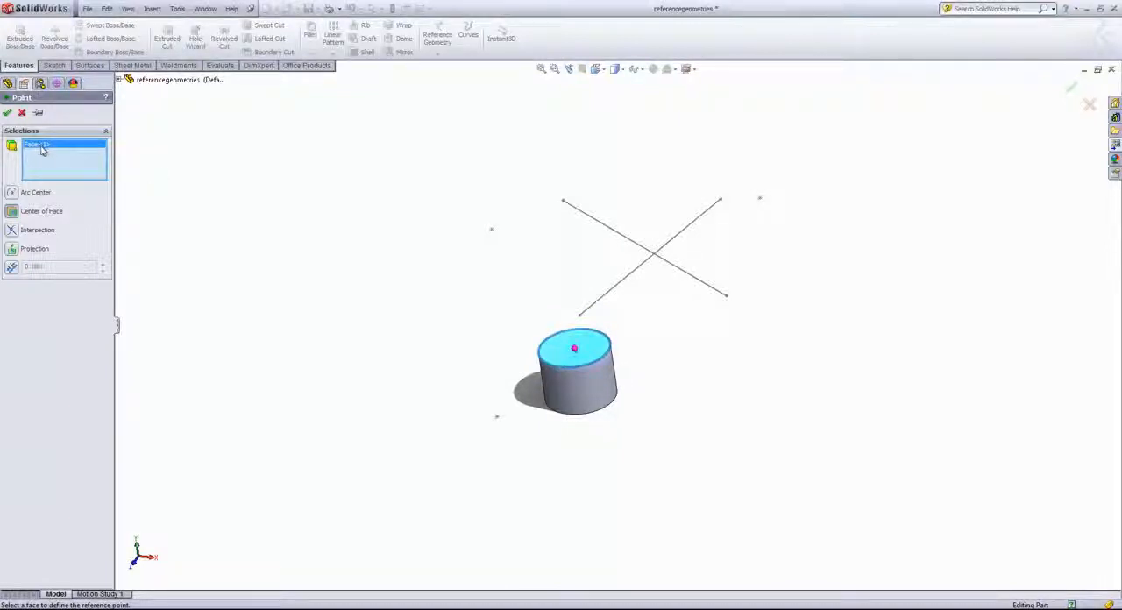
pyautogui.press('Delete')
pyautogui.click(582, 403)
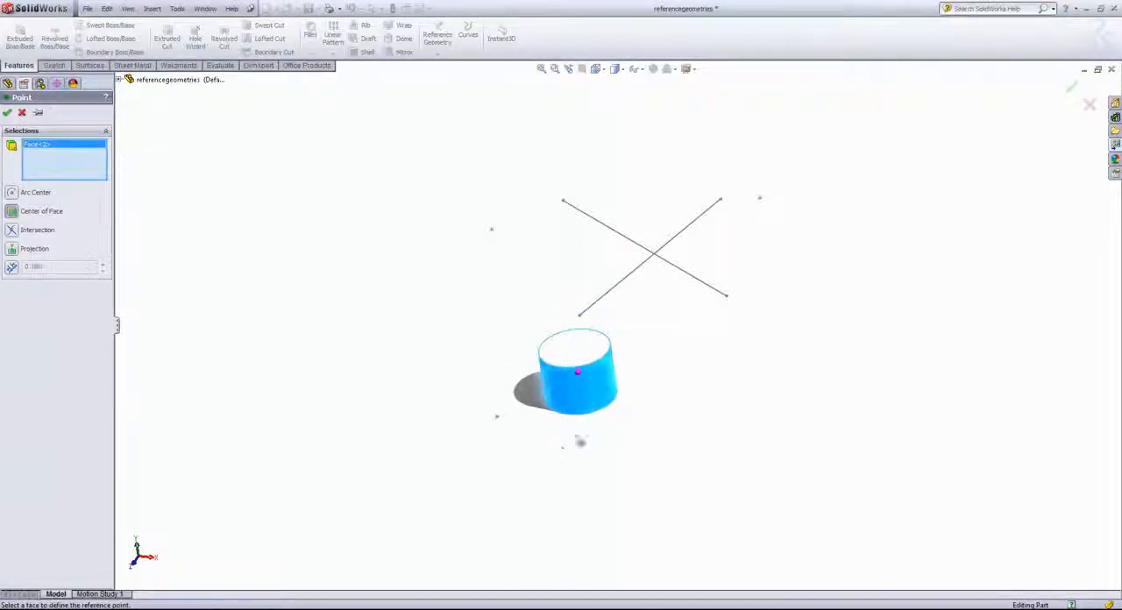
pyautogui.moveTo(580, 441); pyautogui.dragTo(608, 415, button='middle')
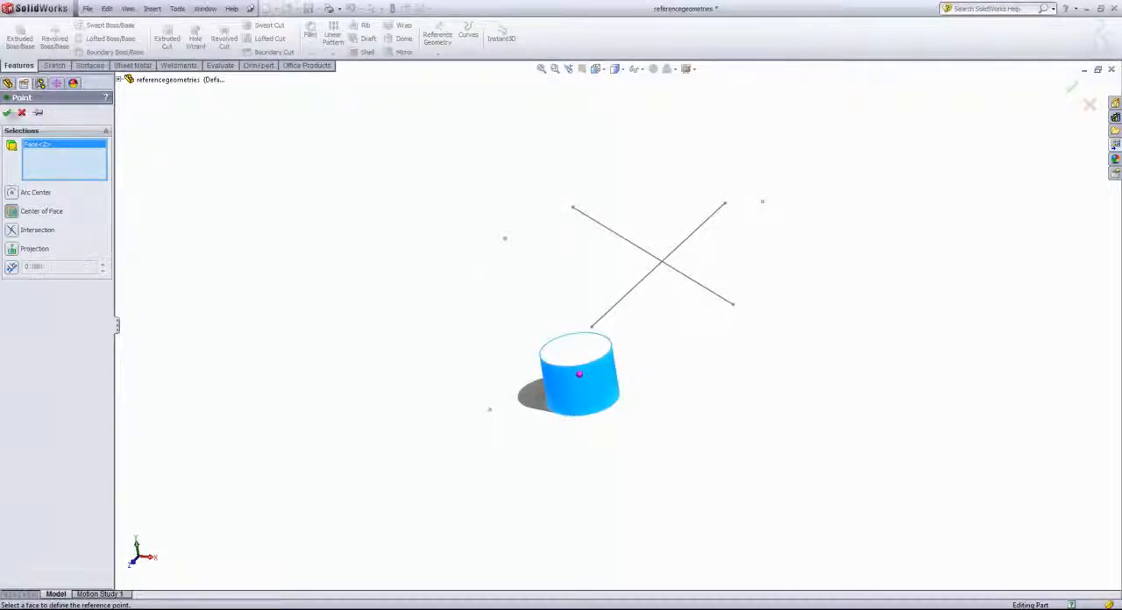
pyautogui.click(8, 112)
# Try defining a second reference point at the arc center of the cylinder's top circular edge, then clear that selection
pyautogui.click(439, 54)
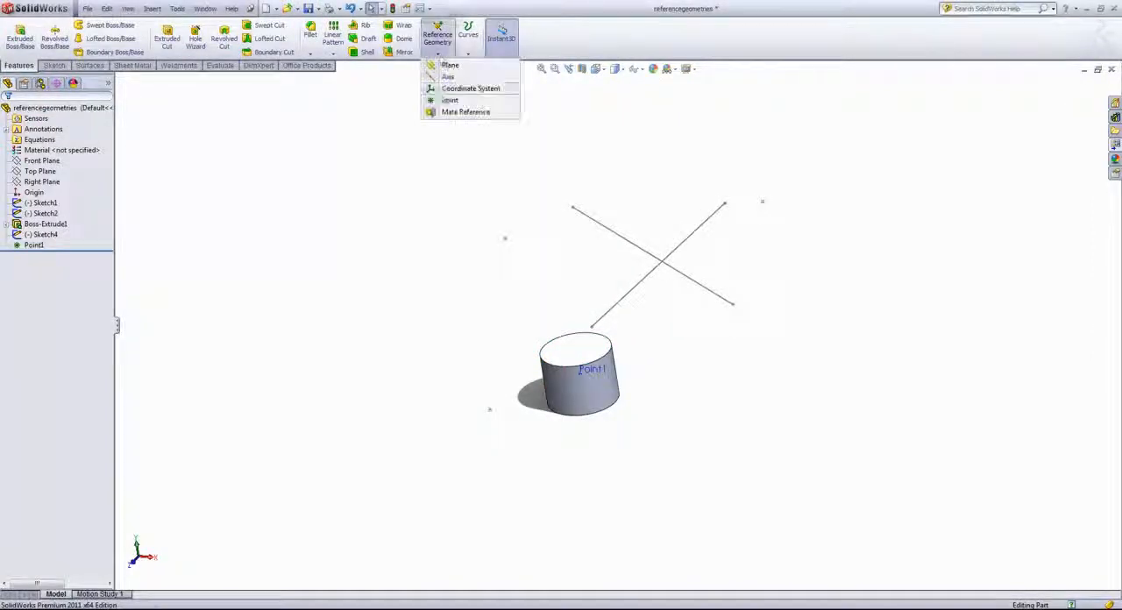
pyautogui.click(448, 100)
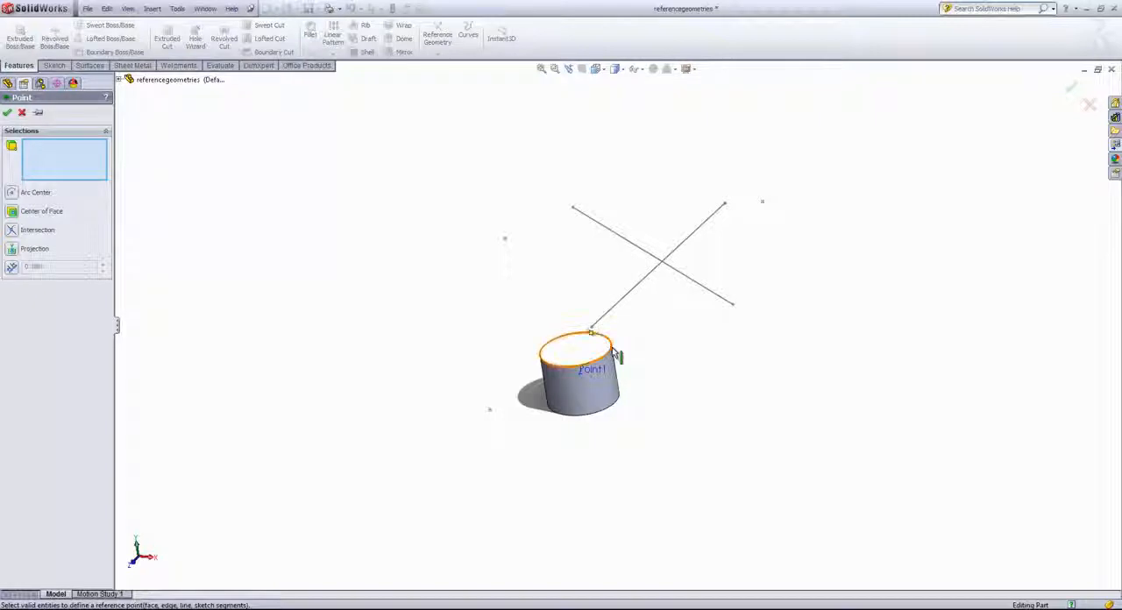
pyautogui.click(614, 354)
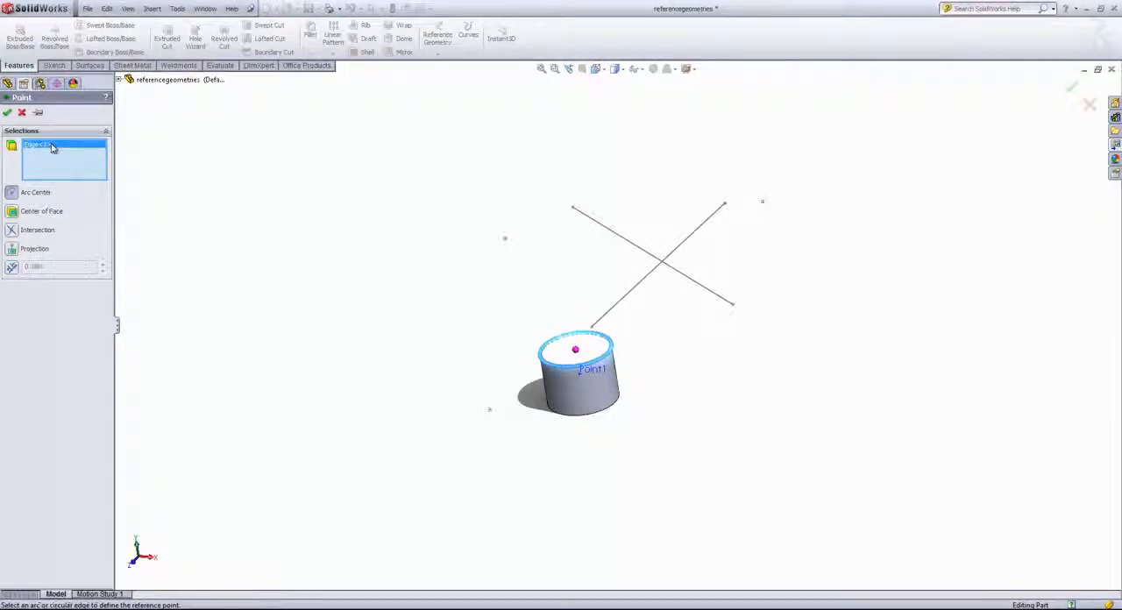
pyautogui.press('Delete')
# Try defining the reference point at the intersection of the two crossing sketch lines
pyautogui.click(12, 230)
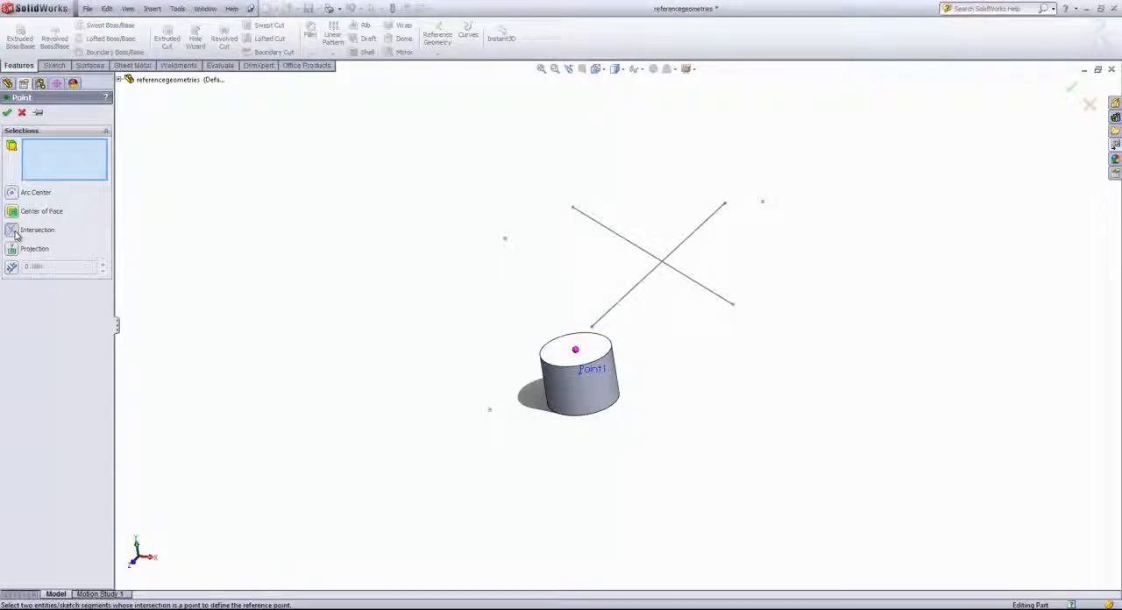
pyautogui.click(652, 277)
pyautogui.click(692, 280)
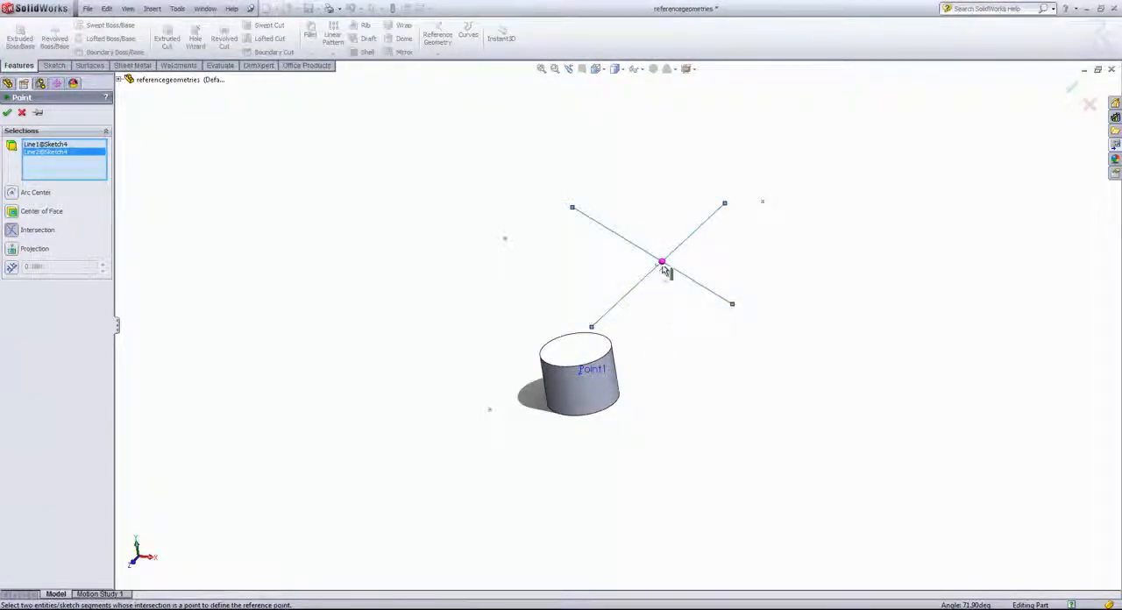
# Try defining the reference point by projecting the isolated Sketch1 point onto the plane of the cylinder's top face
pyautogui.click(12, 248)
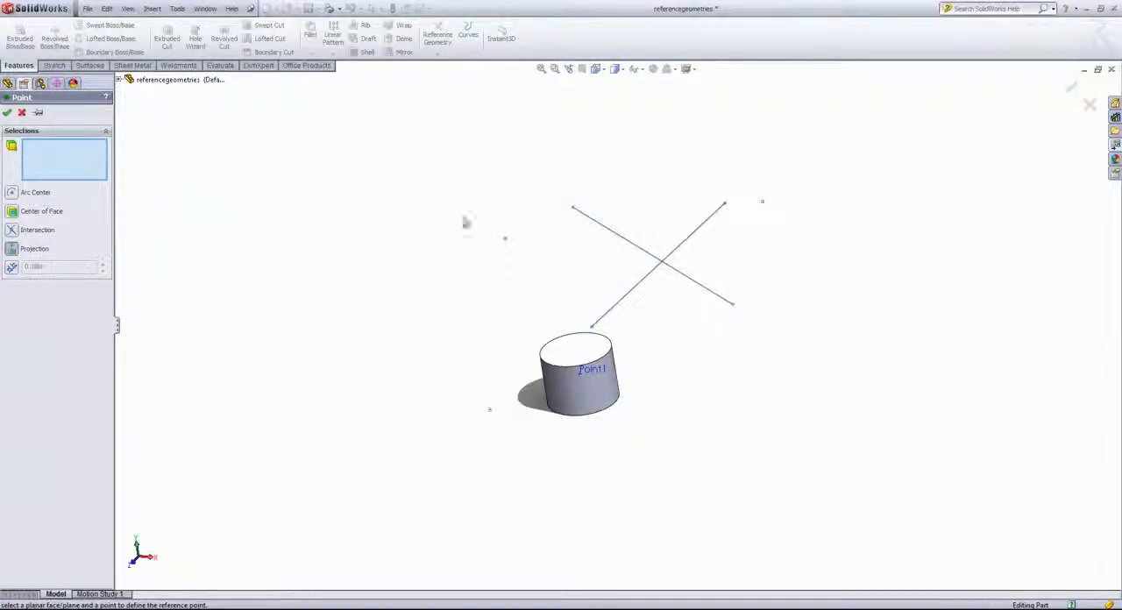
pyautogui.click(505, 242)
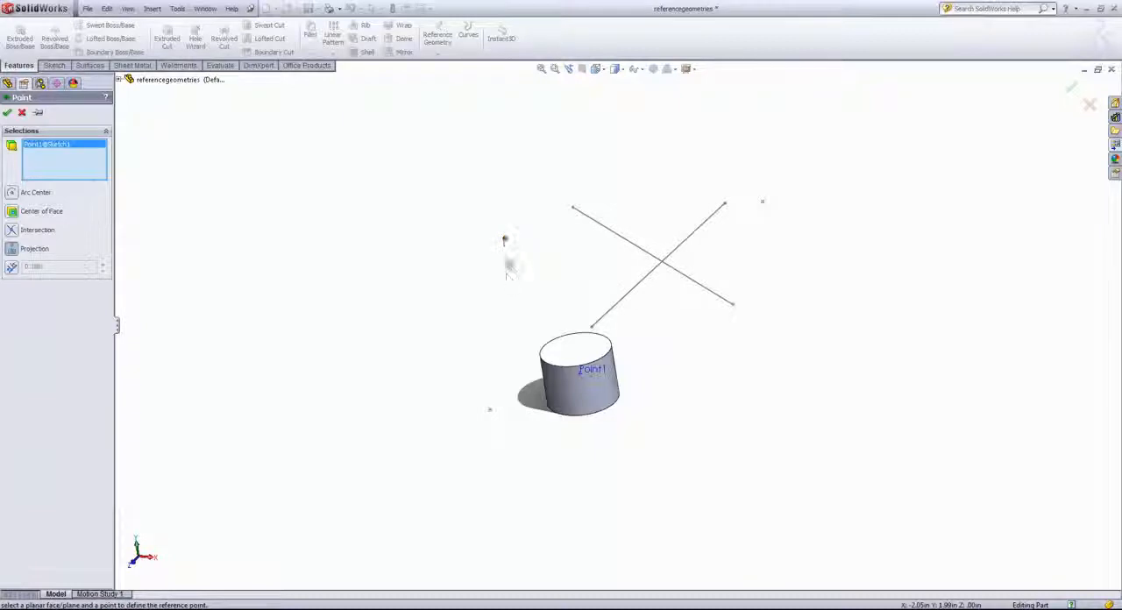
pyautogui.moveTo(508, 257)
pyautogui.mouseDown(button='middle')
pyautogui.moveTo(535, 272)
pyautogui.moveTo(557, 314)
pyautogui.moveTo(514, 257)
pyautogui.moveTo(434, 294)
pyautogui.mouseUp(button='middle')
pyautogui.click(569, 353)
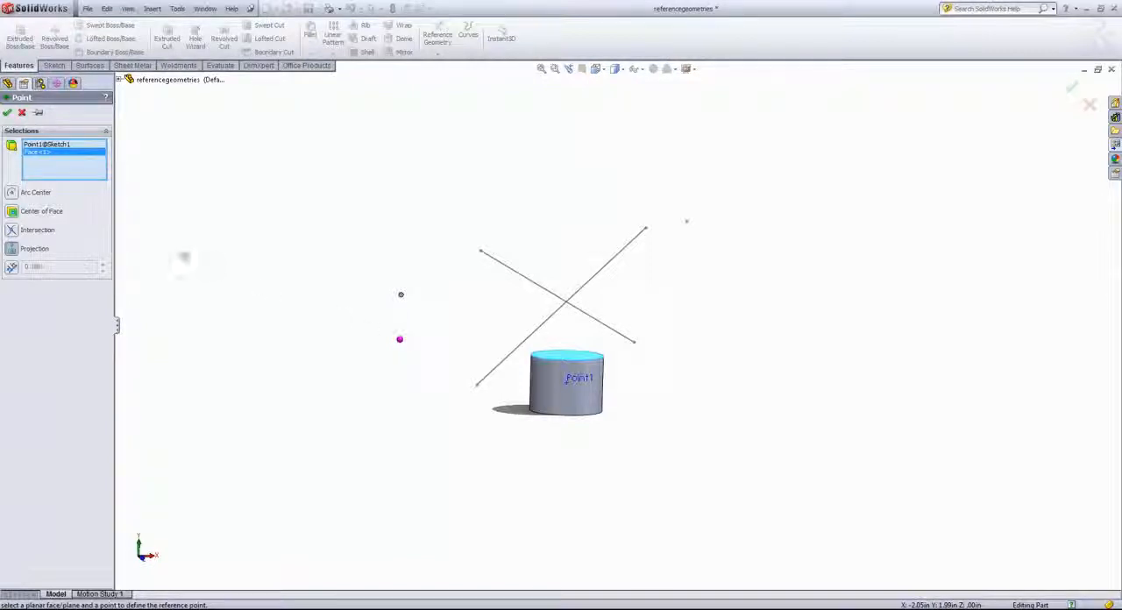
pyautogui.moveTo(306, 220); pyautogui.dragTo(317, 253, button='middle')
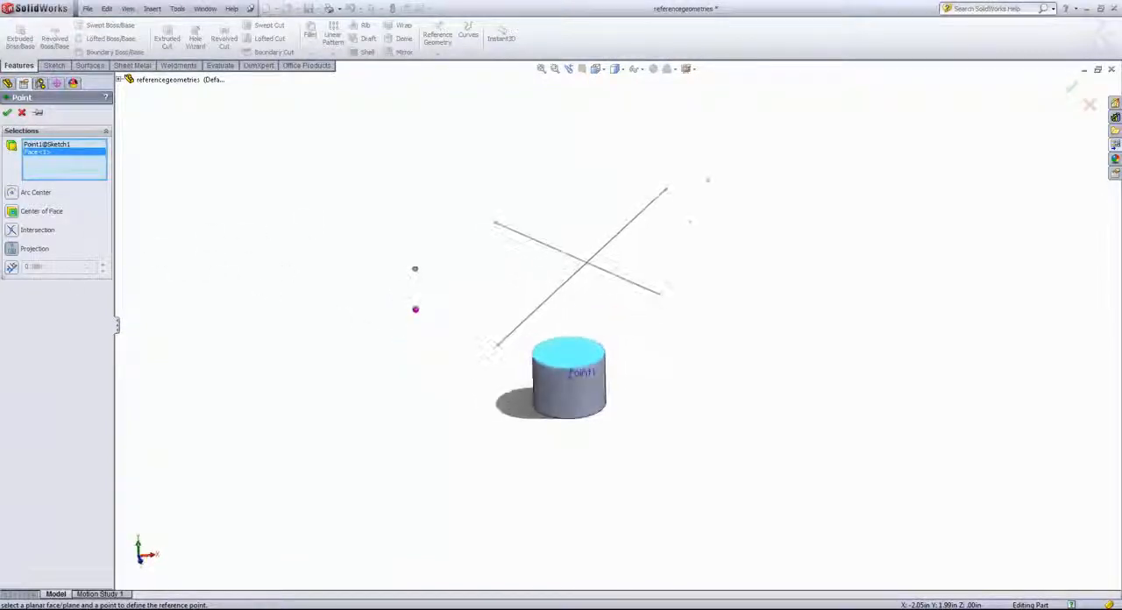
# Create 12 reference points along the shorter crossing sketch line, spaced by a distance of 0.20 in
pyautogui.click(12, 268)
pyautogui.click(538, 242)
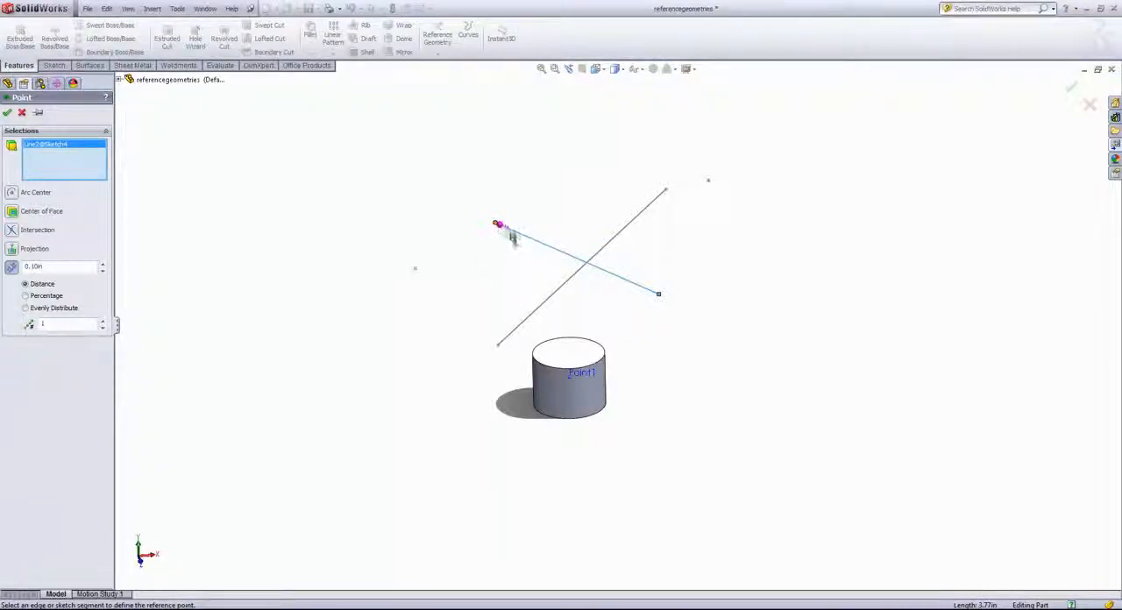
pyautogui.click(102, 270)
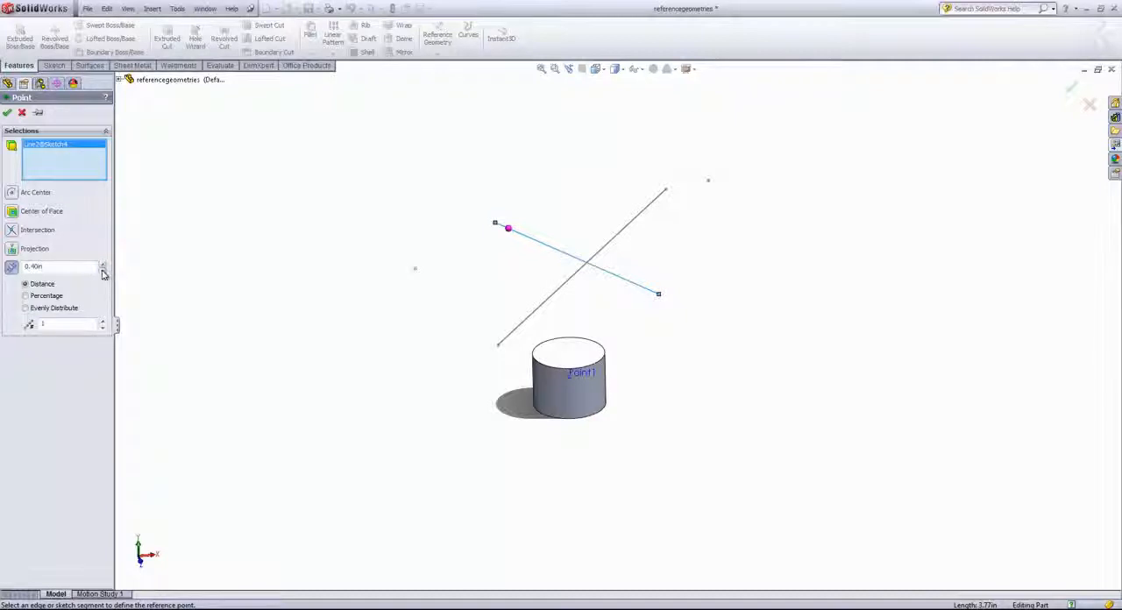
pyautogui.click(103, 270)
pyautogui.click(102, 322)
pyautogui.click(102, 322)
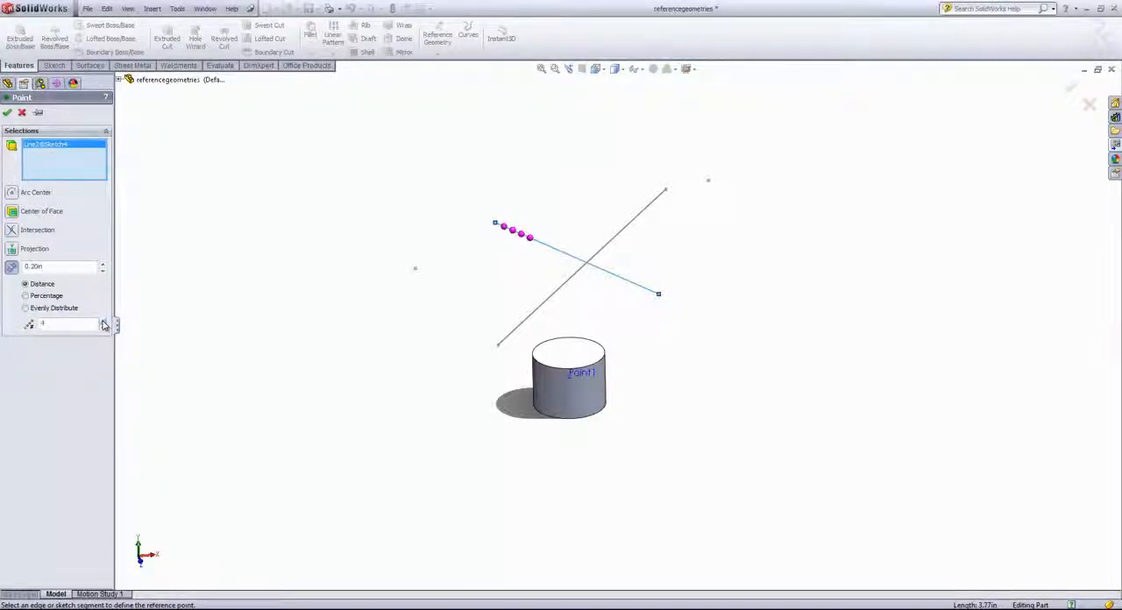
pyautogui.click(102, 322)
pyautogui.click(103, 322)
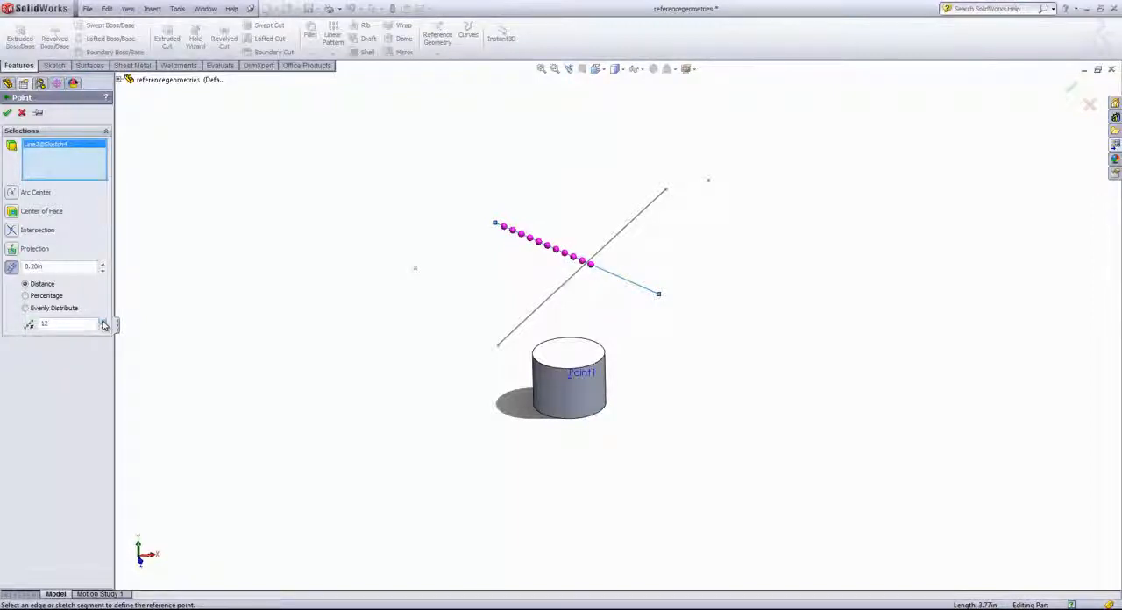
pyautogui.click(7, 112)
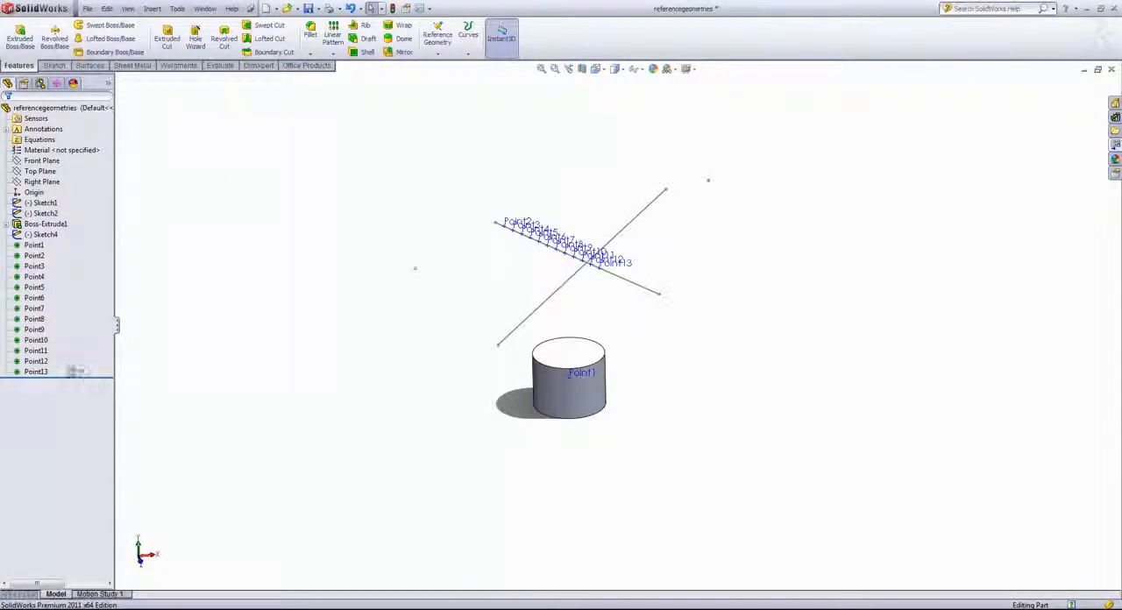
# Delete all the reference points distributed along the sketch line, keeping the one on the cylinder
pyautogui.moveTo(84, 384); pyautogui.dragTo(8, 253)
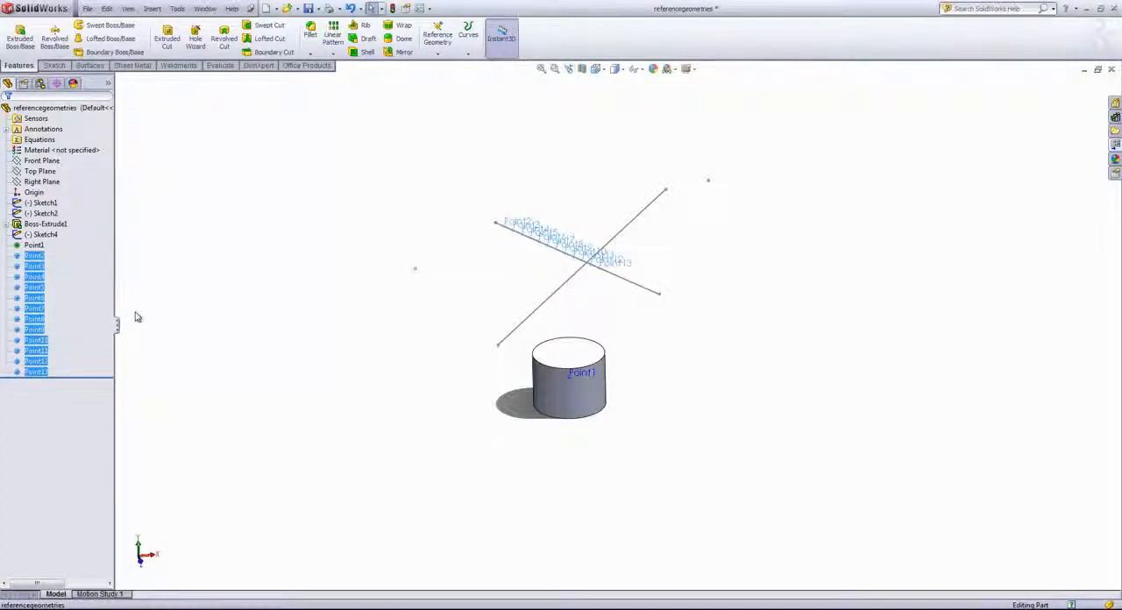
pyautogui.press('Delete')
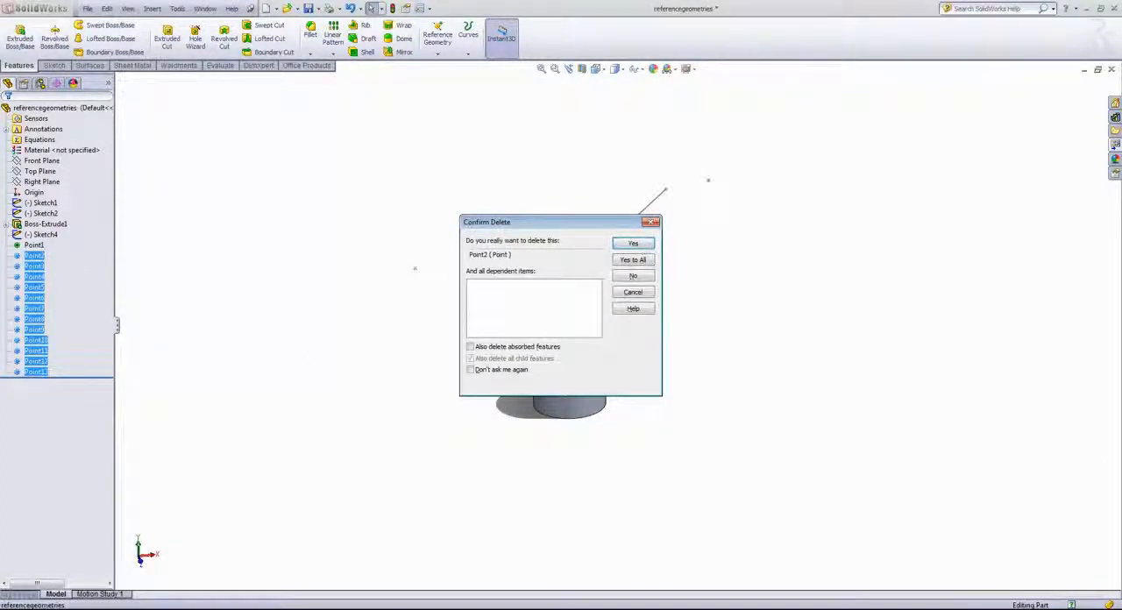
pyautogui.click(633, 260)
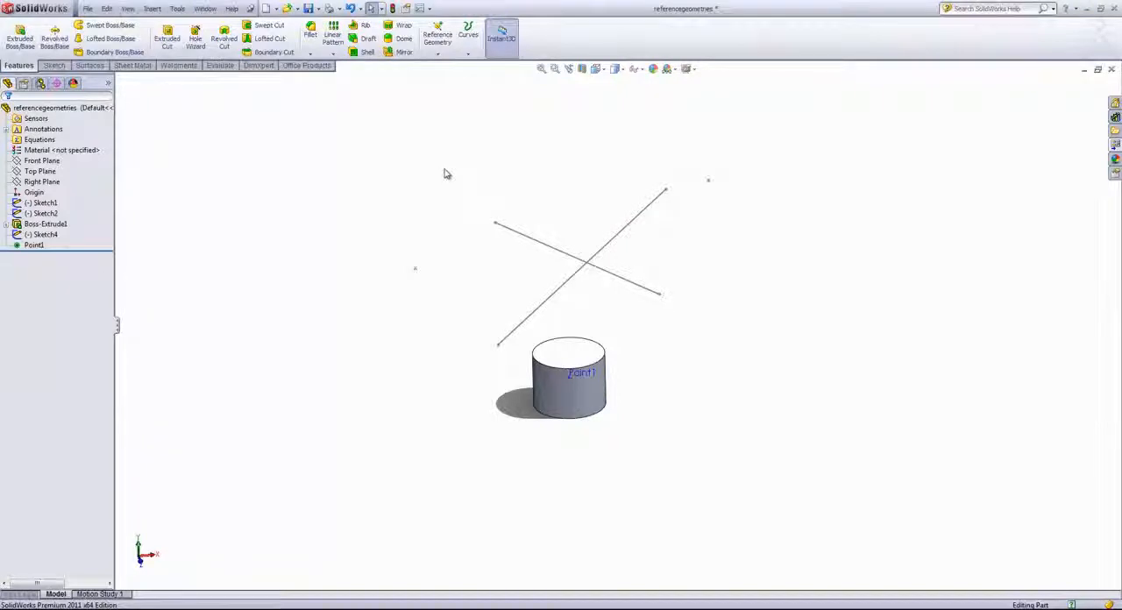
# Create a reference axis at the intersection of the Front Plane and Top Plane using the Two Planes option
pyautogui.moveTo(445, 174)
pyautogui.mouseDown(button='middle')
pyautogui.moveTo(433, 166)
pyautogui.moveTo(433, 175)
pyautogui.mouseUp(button='middle')
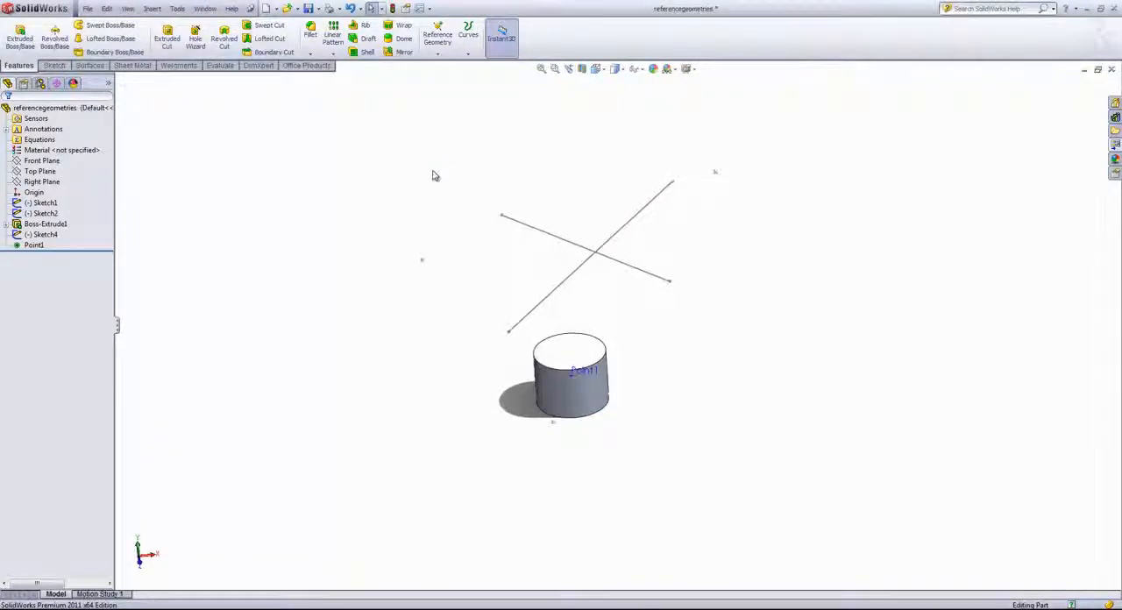
pyautogui.click(437, 50)
pyautogui.click(451, 79)
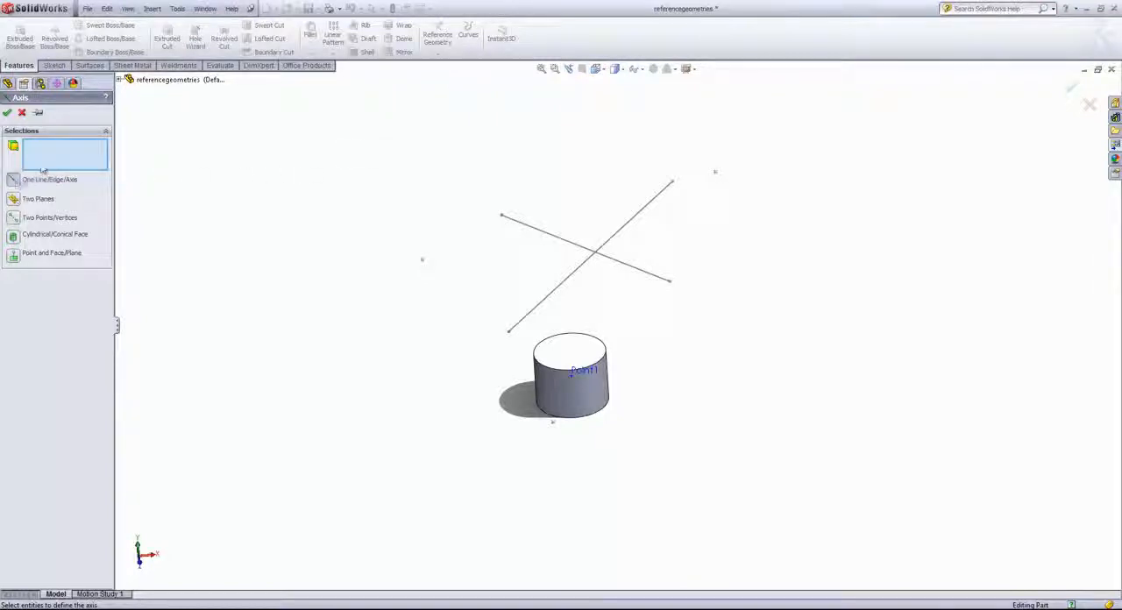
pyautogui.click(585, 263)
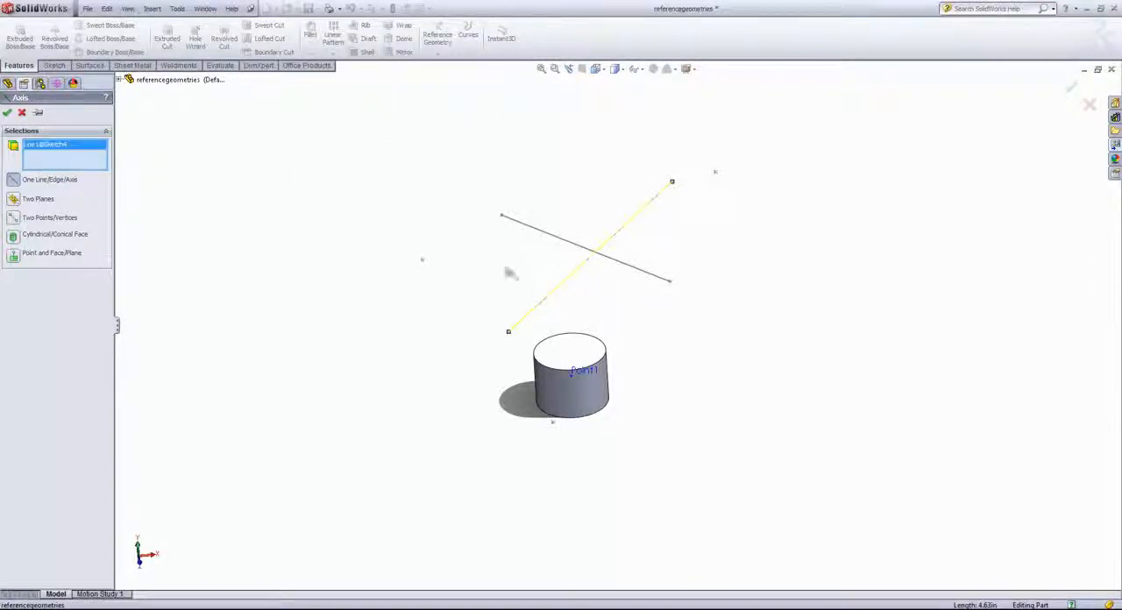
pyautogui.press('Delete')
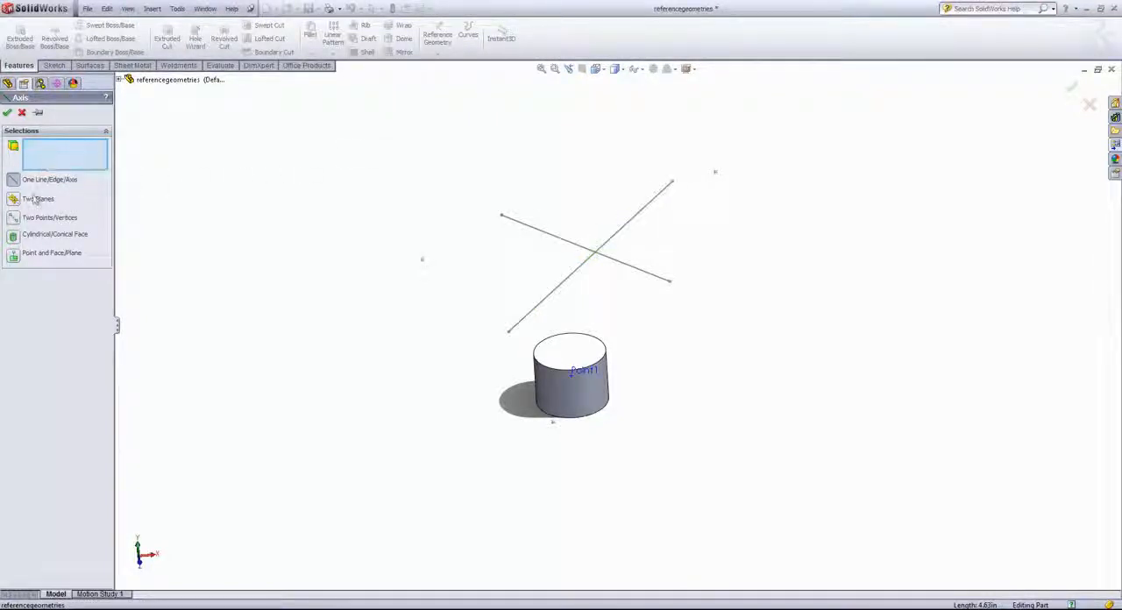
pyautogui.click(23, 200)
pyautogui.click(118, 79)
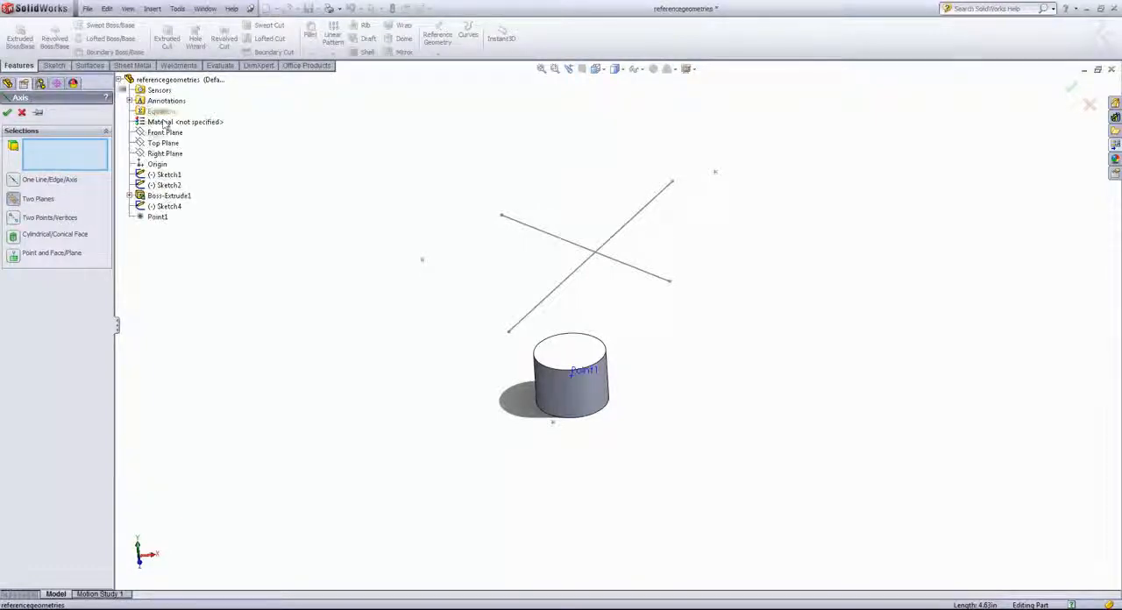
pyautogui.click(169, 133)
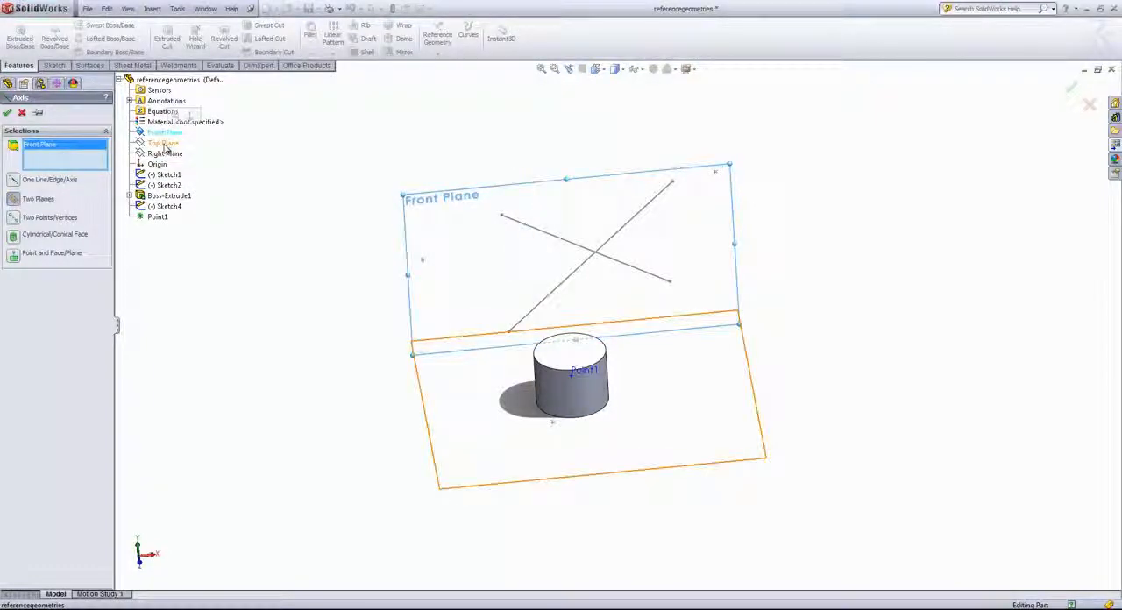
pyautogui.click(163, 144)
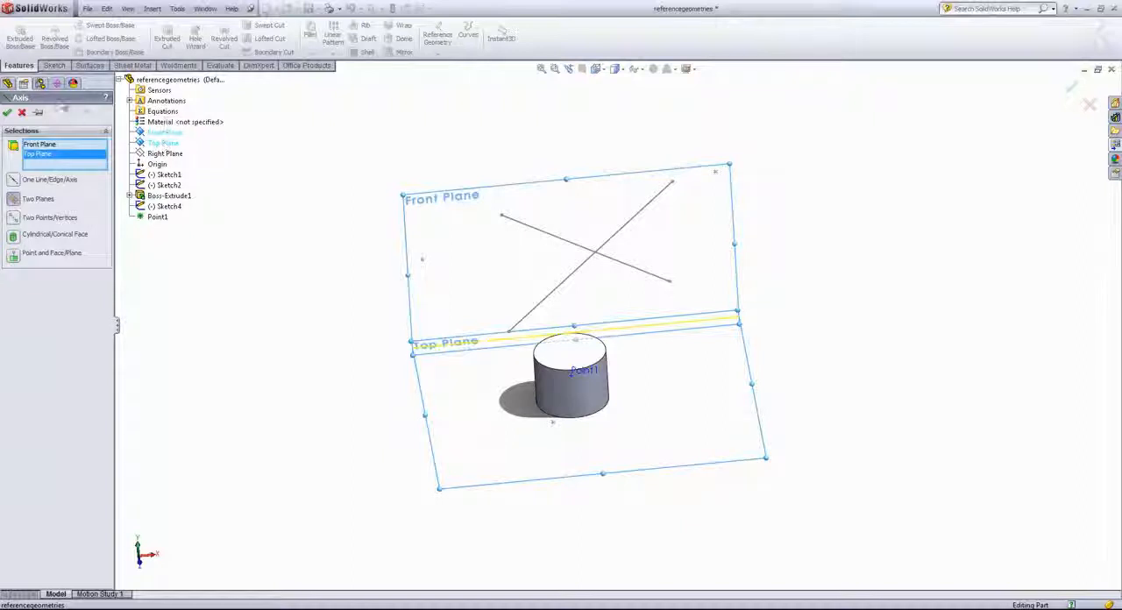
pyautogui.click(7, 112)
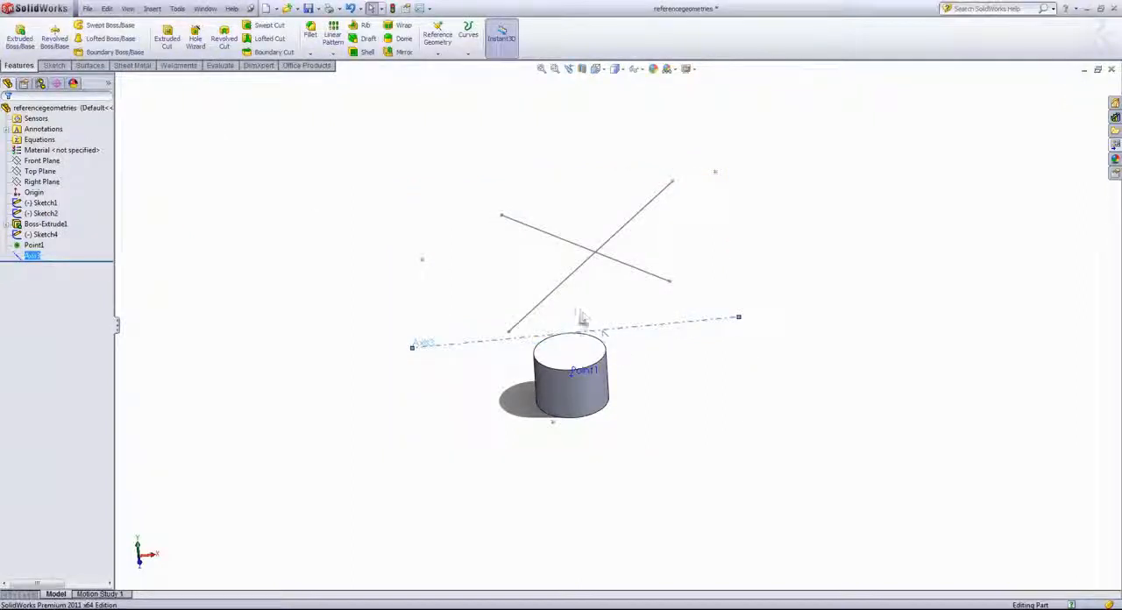
pyautogui.click(301, 161)
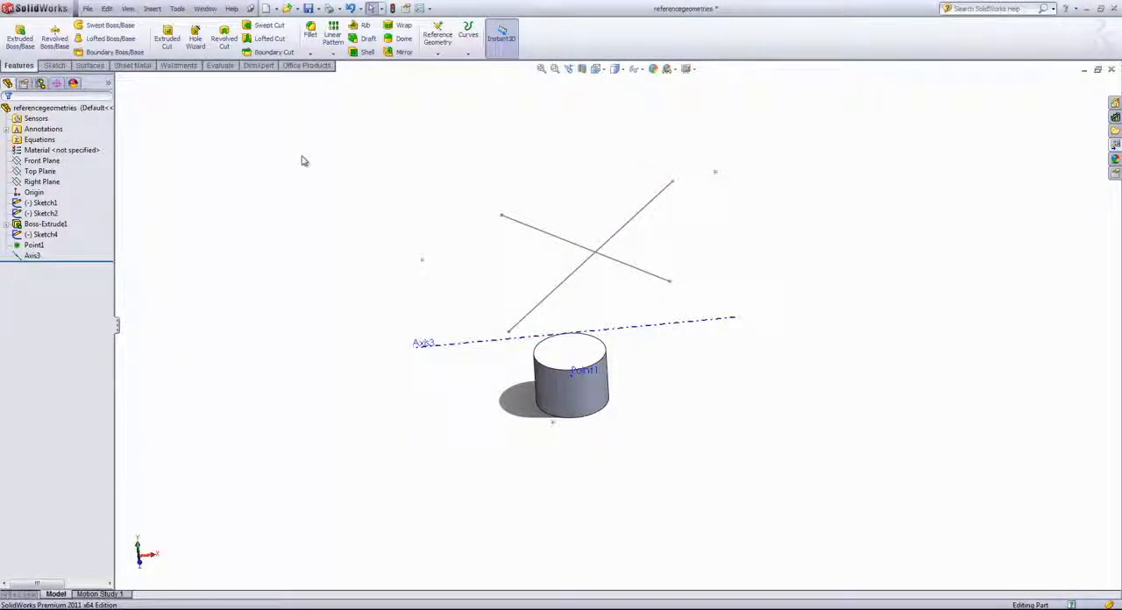
# Create a reference axis through the two isolated sketch points on either side of the crossing lines using Two Points/Vertices
pyautogui.click(437, 38)
pyautogui.click(458, 79)
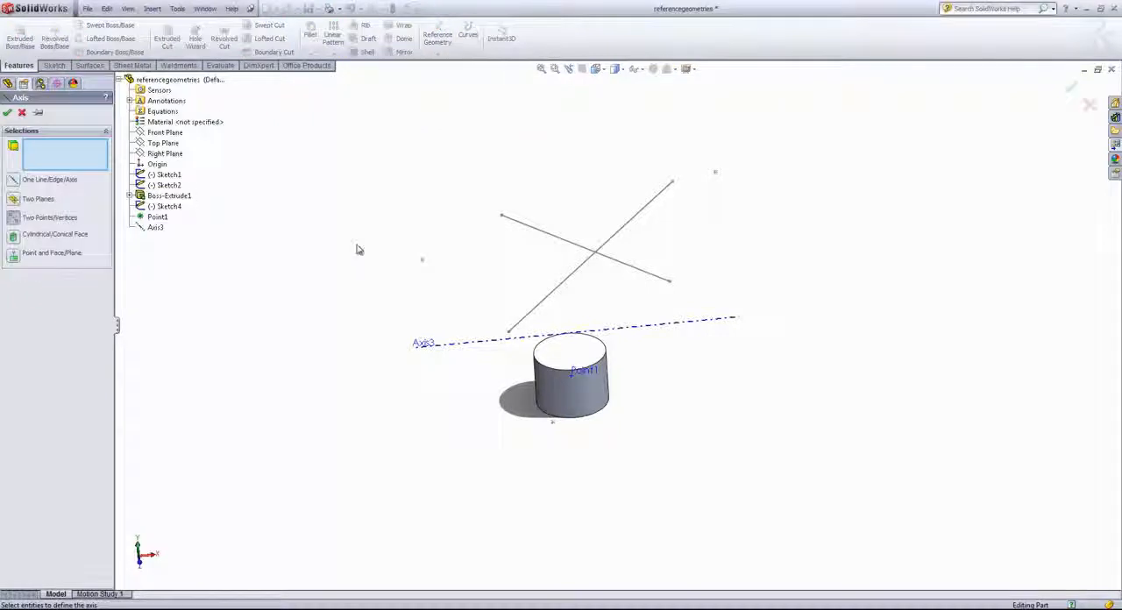
pyautogui.click(422, 259)
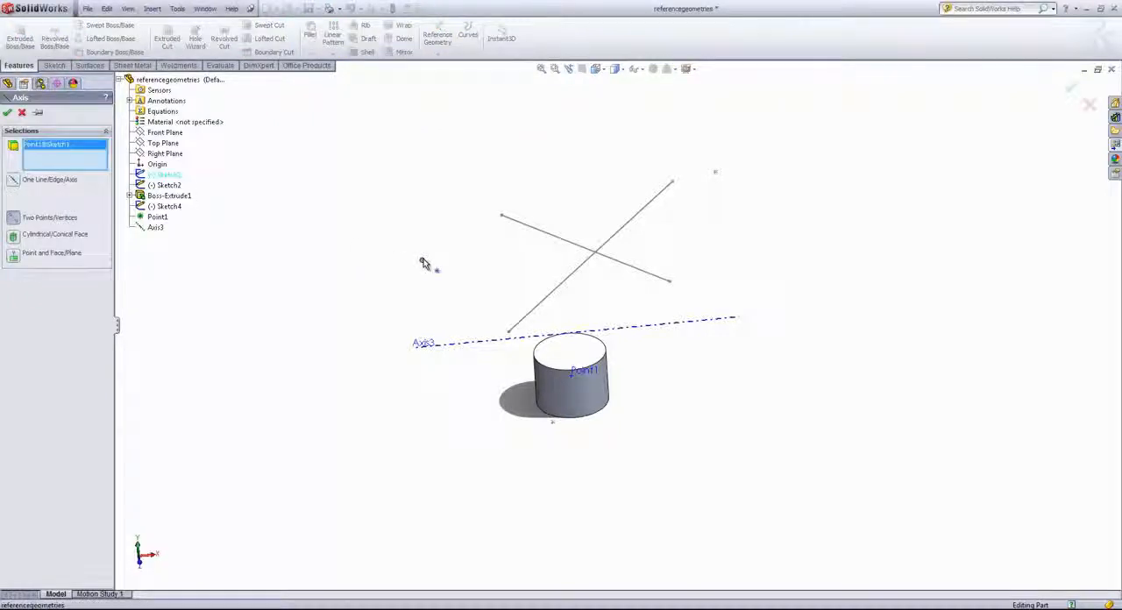
pyautogui.click(715, 173)
pyautogui.click(7, 112)
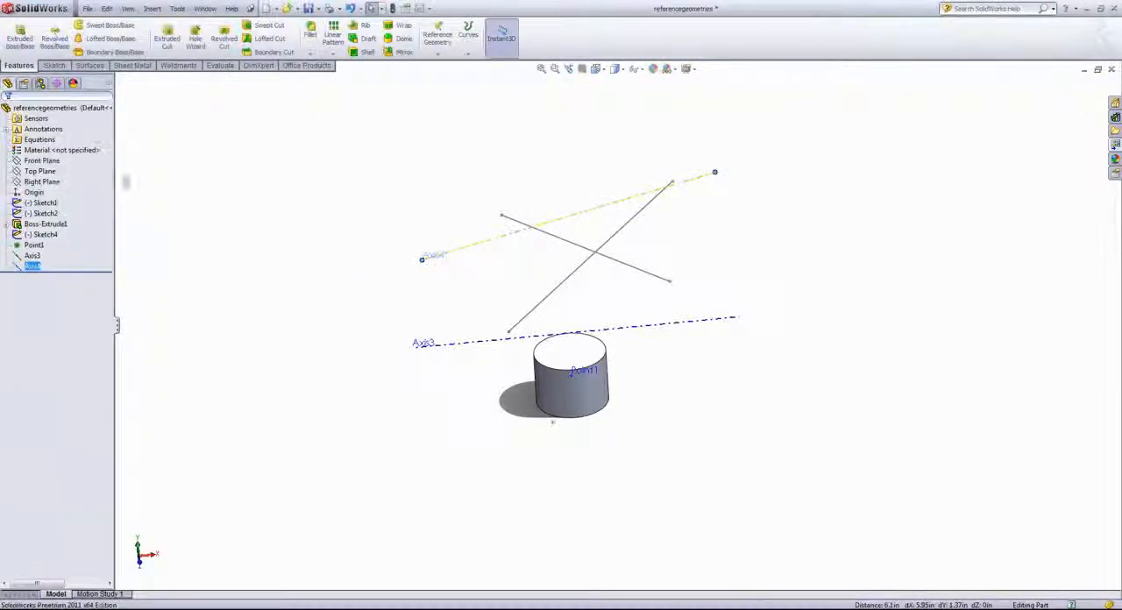
pyautogui.click(268, 232)
# Try a reference axis defined by the cylinder's side face with the Cylindrical/Conical Face option, and clear that selection
pyautogui.click(468, 50)
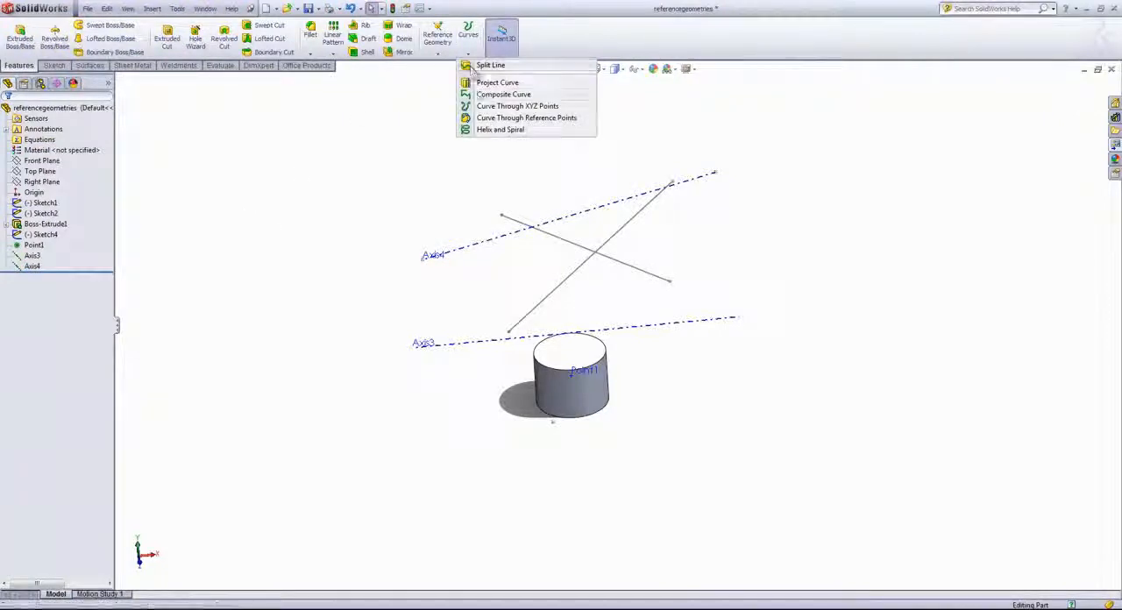
pyautogui.click(437, 53)
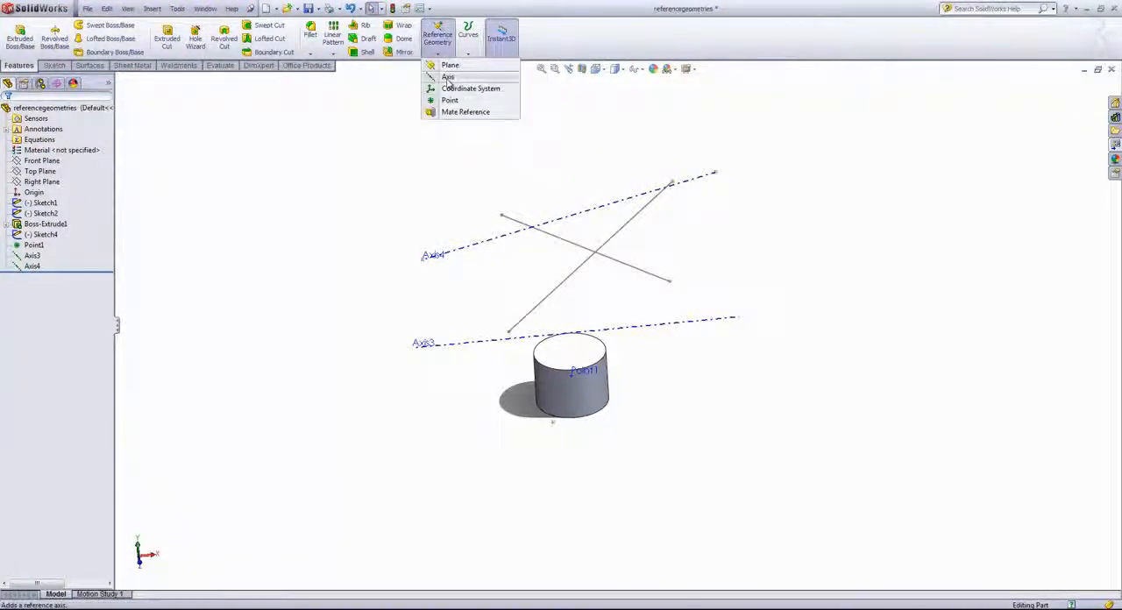
pyautogui.click(448, 77)
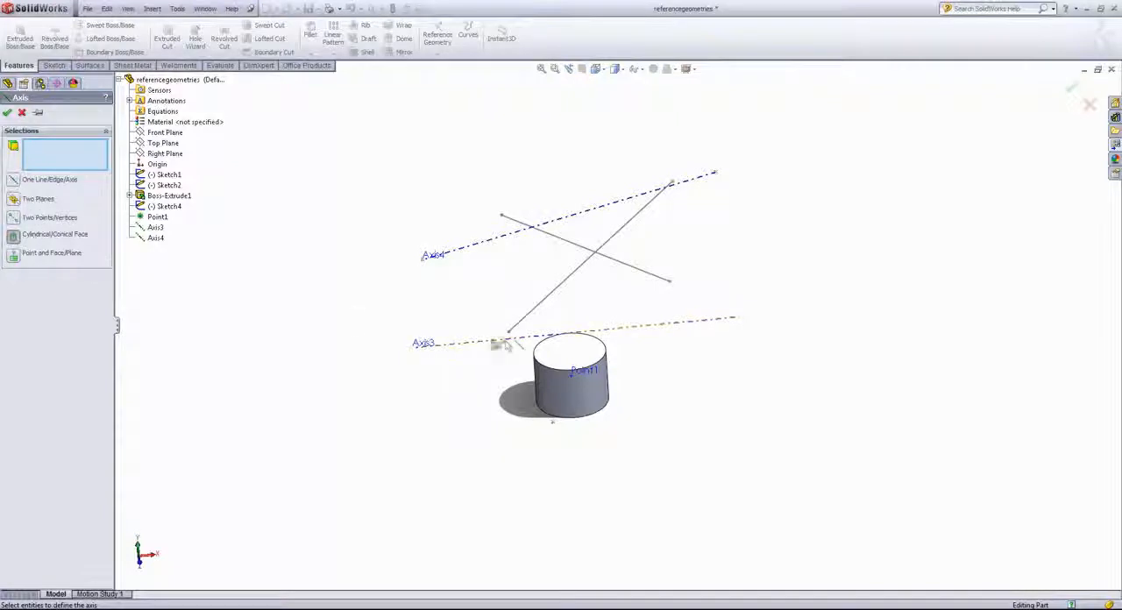
pyautogui.click(562, 392)
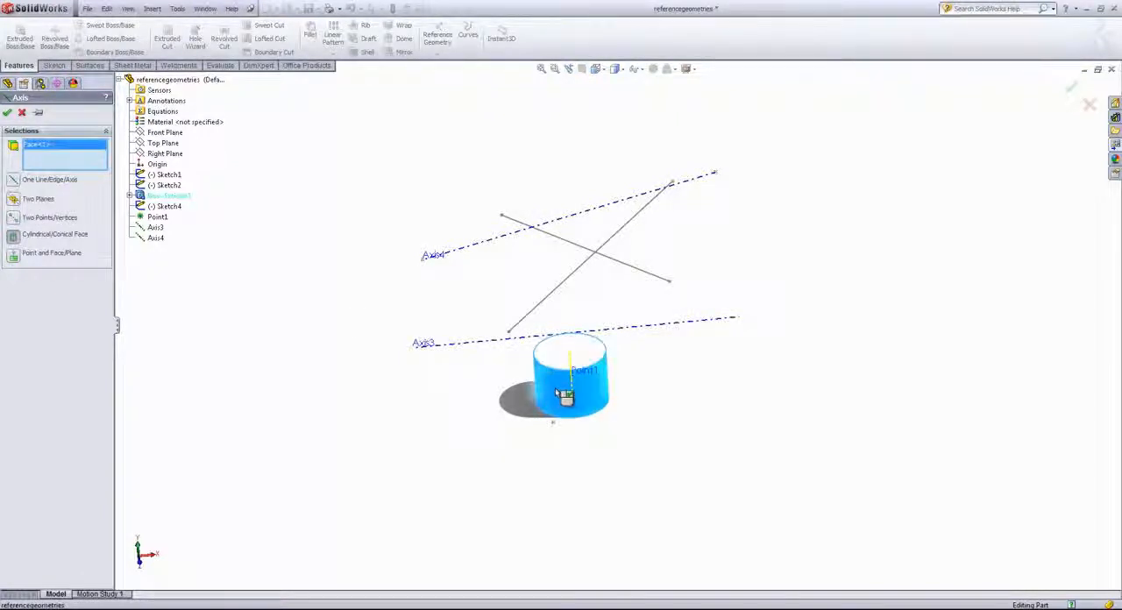
pyautogui.click(557, 391)
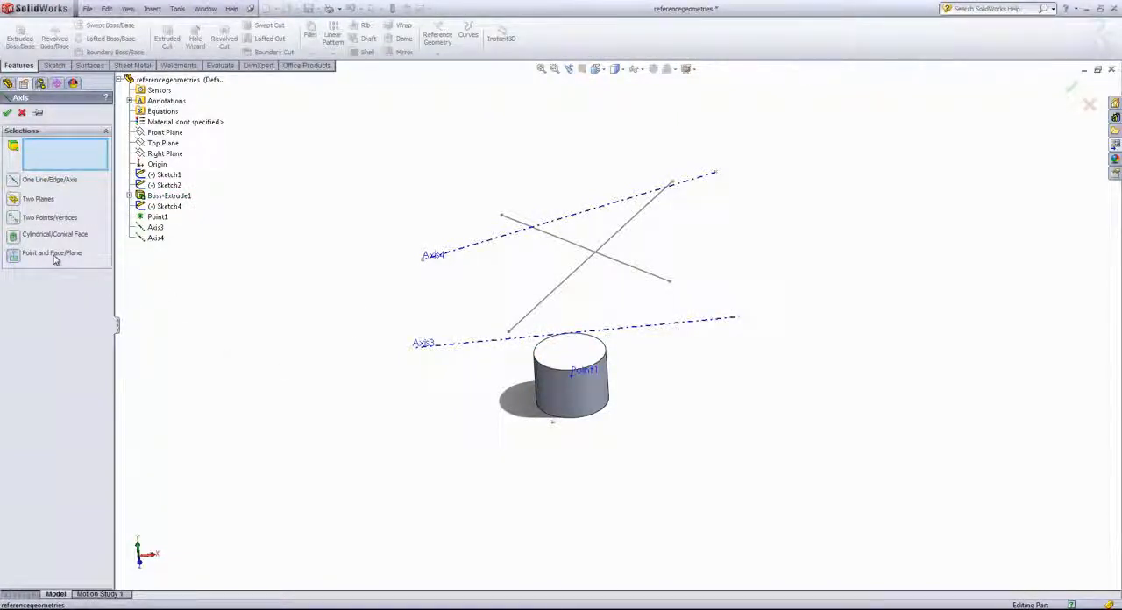
# Try a reference axis through Axis4's far-end sketch point, normal to the cylinder's top face, using Point and Face/Plane, and cancel it
pyautogui.click(594, 357)
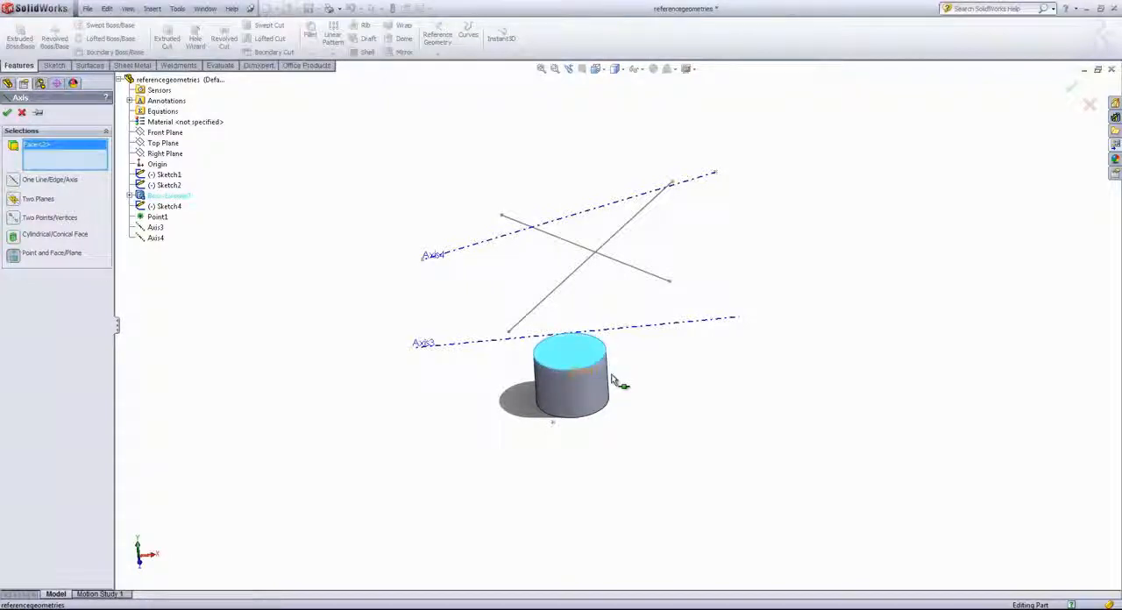
pyautogui.moveTo(706, 349); pyautogui.dragTo(722, 240, button='middle')
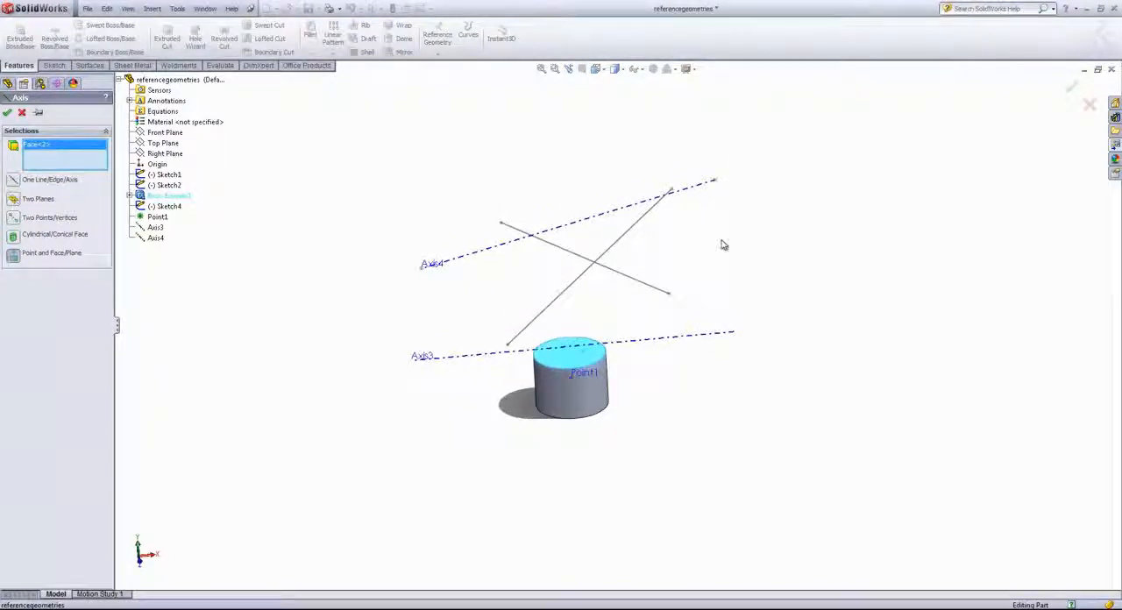
pyautogui.click(714, 182)
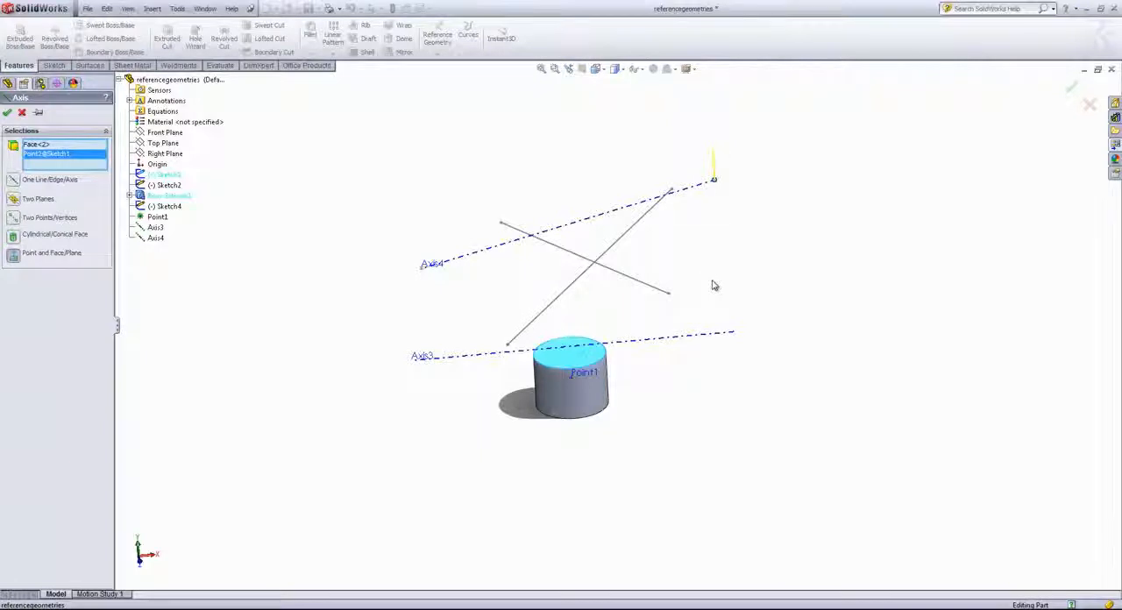
pyautogui.click(22, 114)
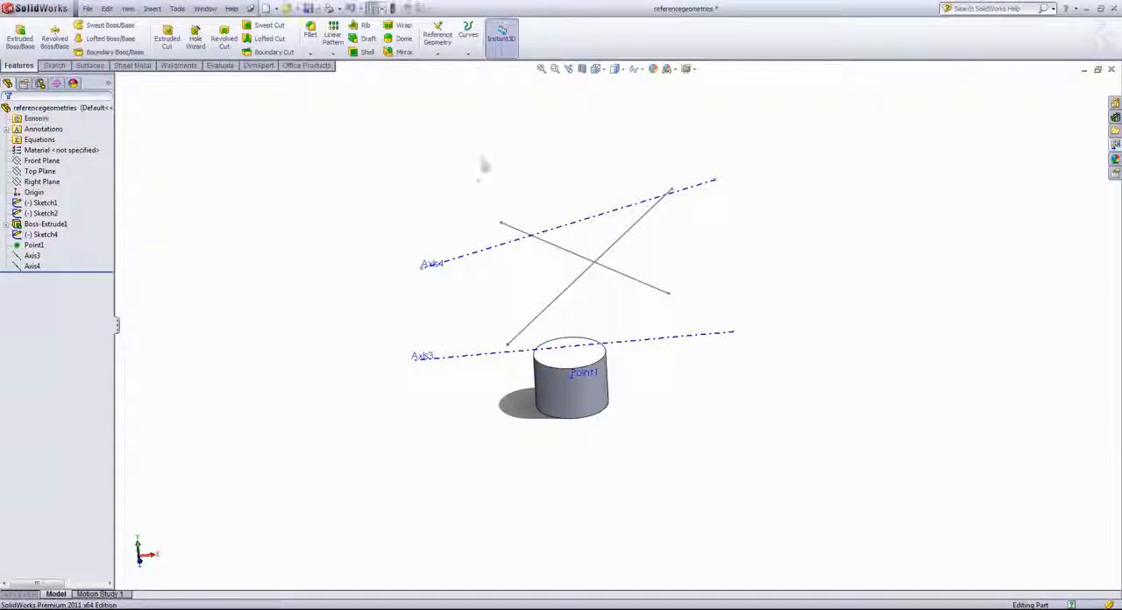
# Create a reference plane midway between the cylinder's top and bottom faces using the Mid Plane constraint
pyautogui.click(468, 48)
pyautogui.click(438, 52)
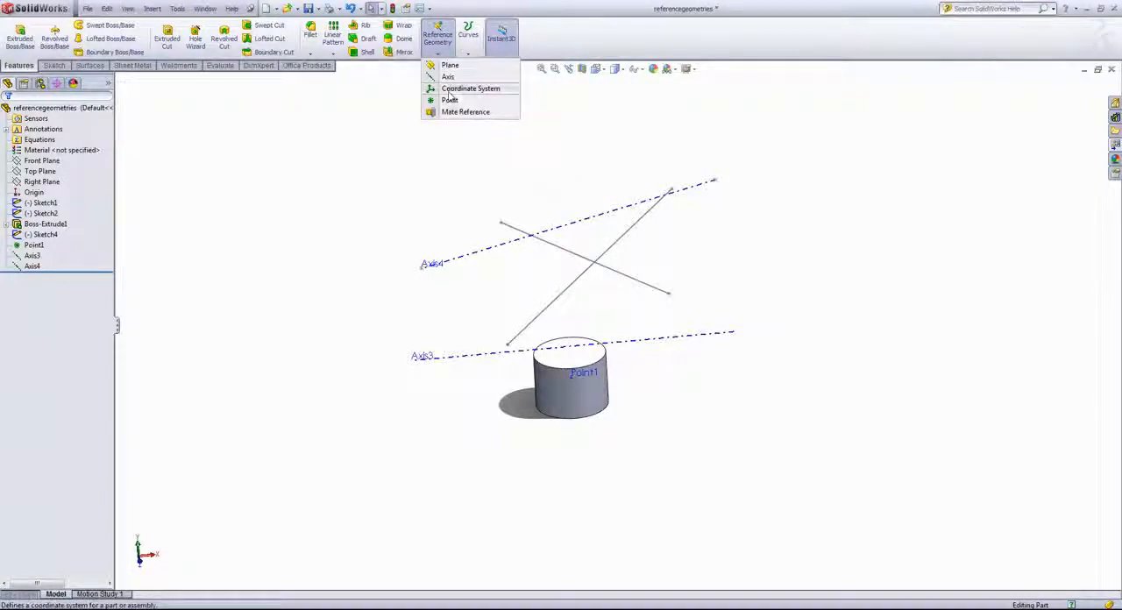
pyautogui.click(447, 66)
pyautogui.moveTo(575, 170)
pyautogui.mouseDown(button='middle')
pyautogui.moveTo(531, 175)
pyautogui.moveTo(526, 200)
pyautogui.mouseUp(button='middle')
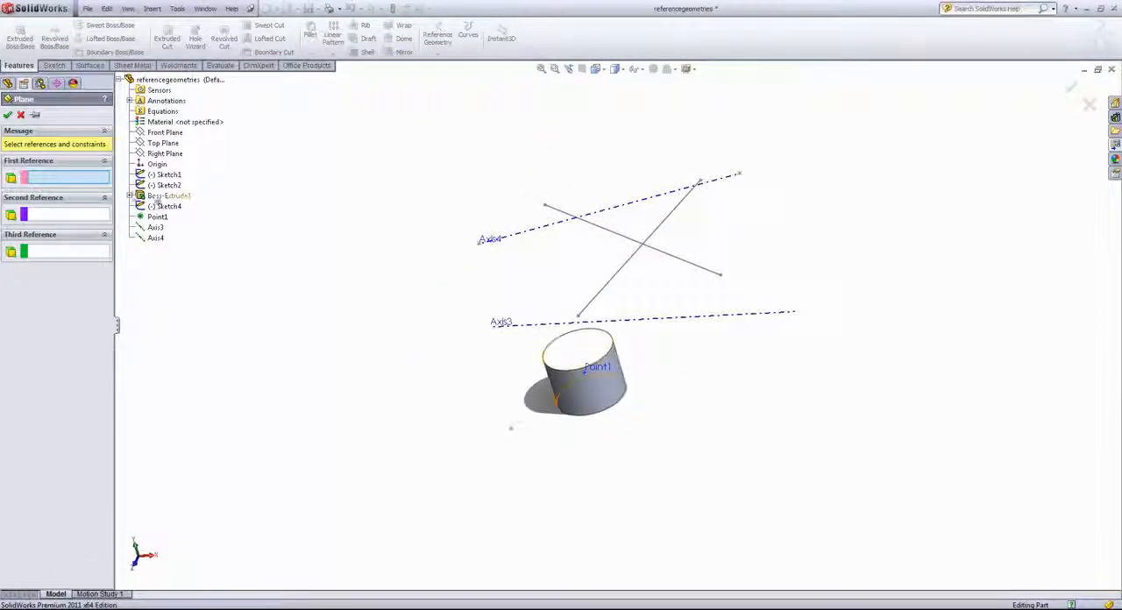
pyautogui.click(587, 354)
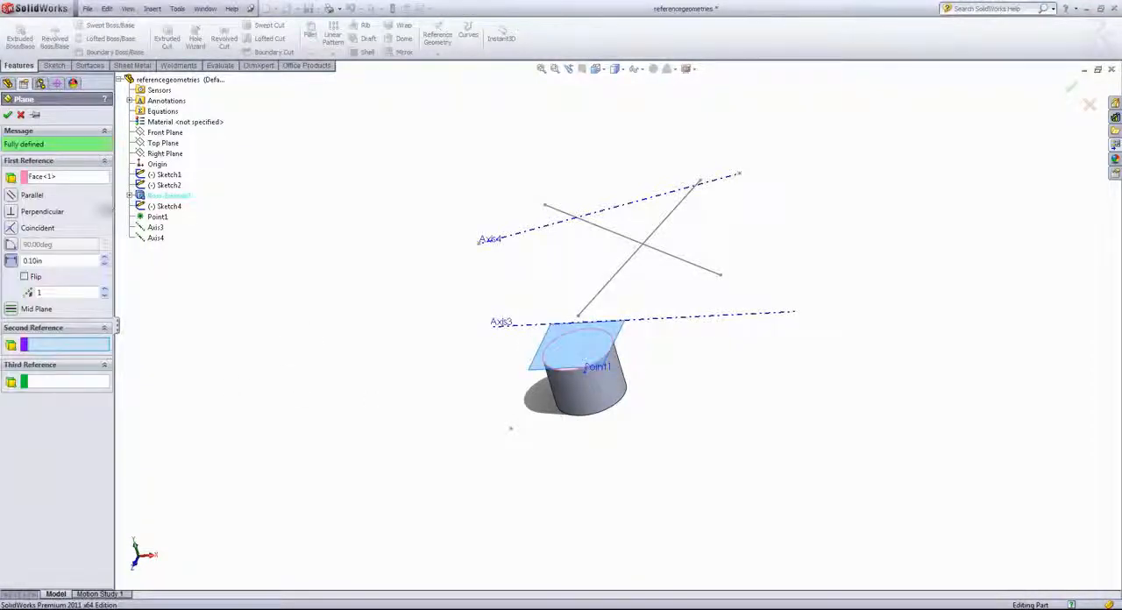
pyautogui.moveTo(633, 402)
pyautogui.mouseDown(button='middle')
pyautogui.moveTo(654, 415)
pyautogui.moveTo(639, 339)
pyautogui.mouseUp(button='middle')
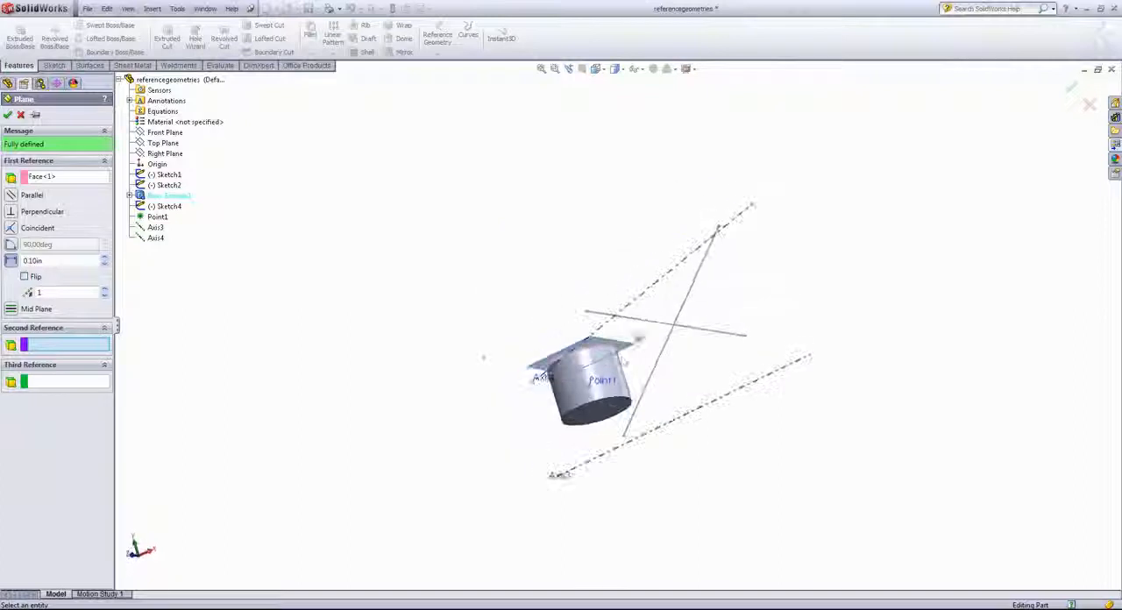
pyautogui.click(604, 416)
pyautogui.moveTo(512, 225)
pyautogui.mouseDown(button='middle')
pyautogui.moveTo(543, 347)
pyautogui.moveTo(482, 337)
pyautogui.mouseUp(button='middle')
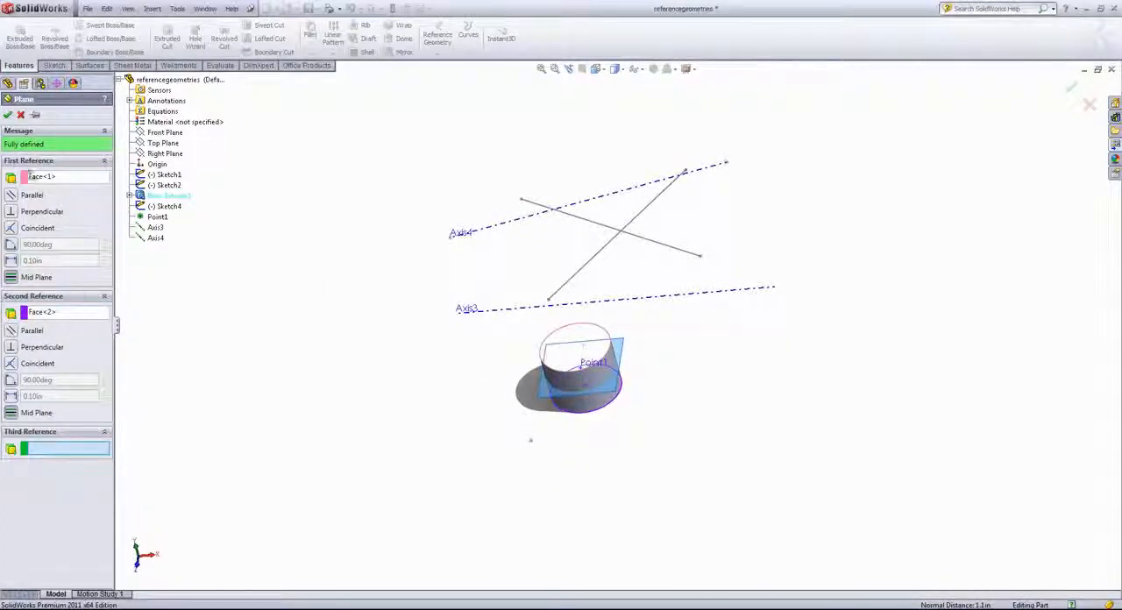
pyautogui.click(12, 349)
pyautogui.click(10, 432)
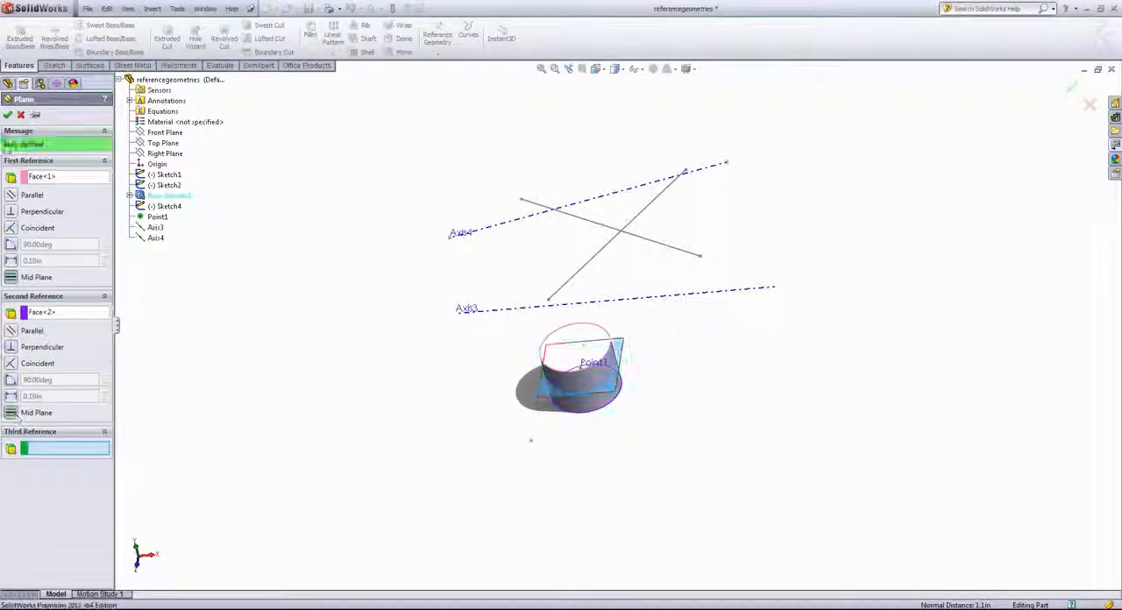
pyautogui.click(7, 114)
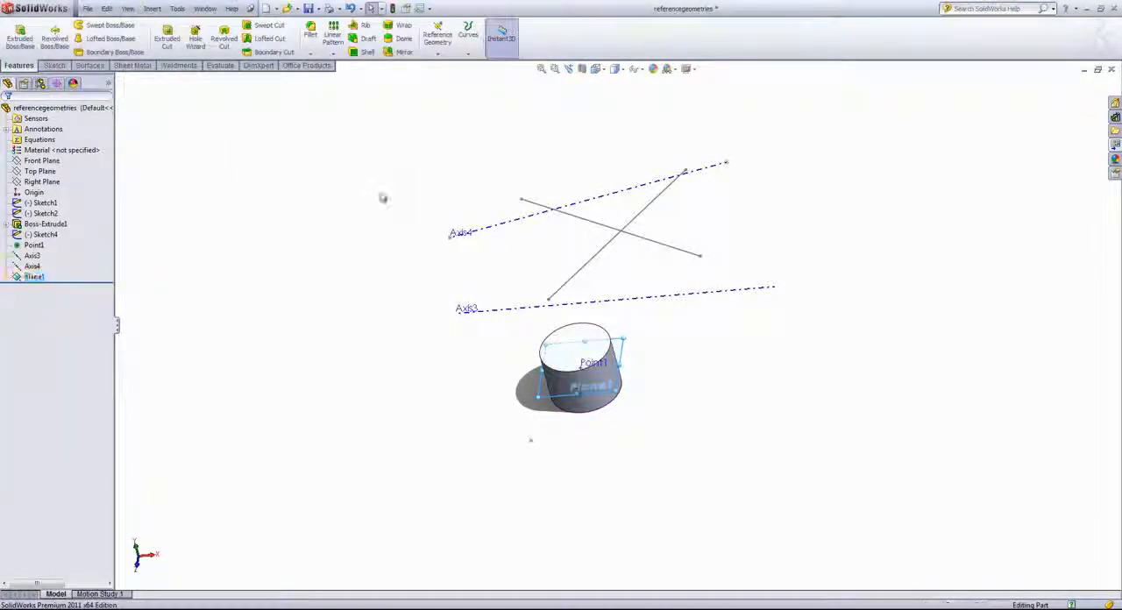
# Start a new plane offset from the cylinder's mid plane and set its offset distance to about 1.89 in
pyautogui.click(381, 194)
pyautogui.moveTo(382, 195); pyautogui.dragTo(402, 182, button='middle')
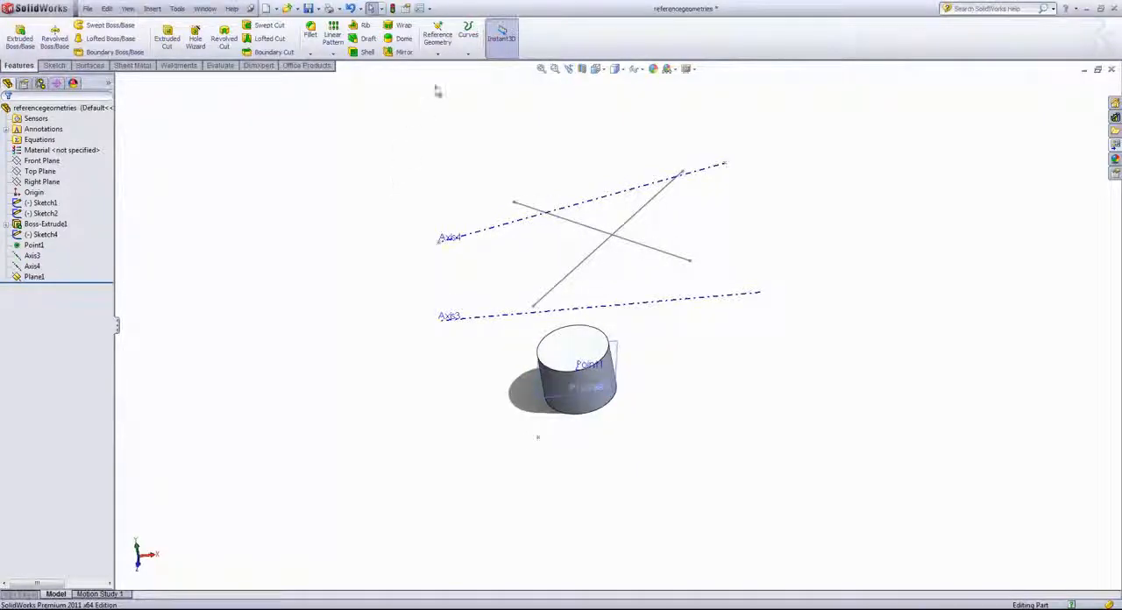
pyautogui.click(612, 405)
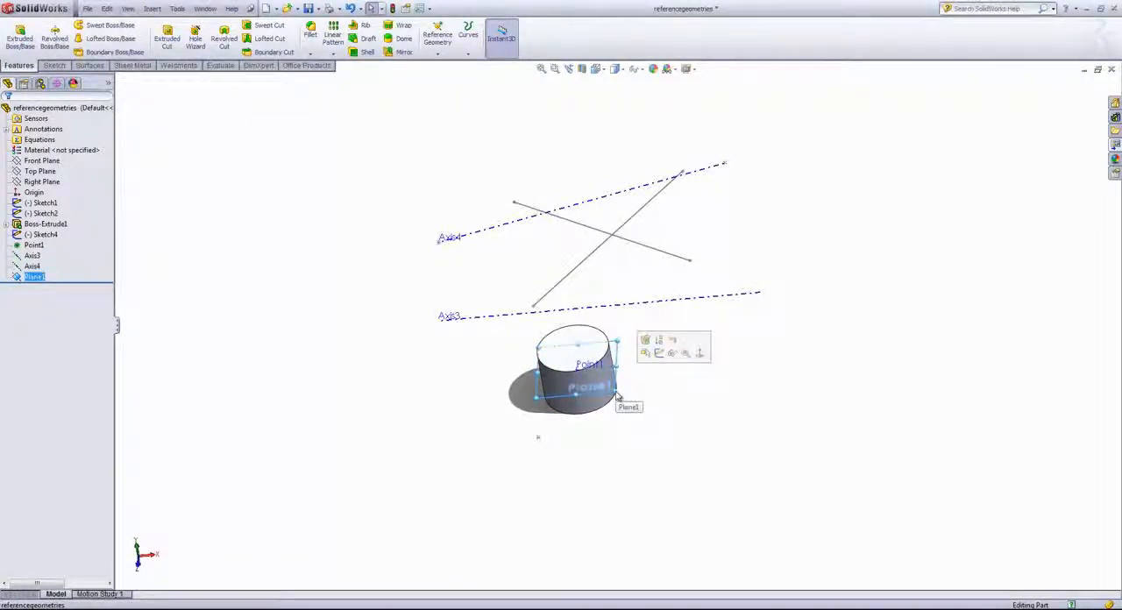
pyautogui.keyDown('ctrl'); pyautogui.moveTo(616, 393); pyautogui.dragTo(598, 341); pyautogui.keyUp('ctrl')
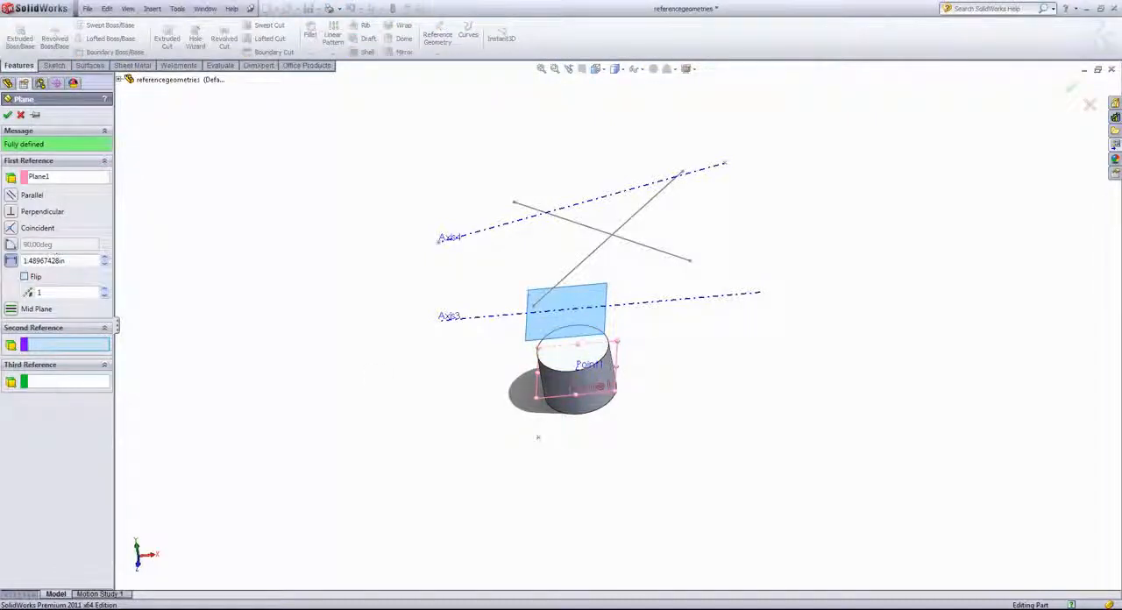
pyautogui.click(104, 257)
pyautogui.click(105, 258)
pyautogui.click(104, 257)
pyautogui.click(104, 258)
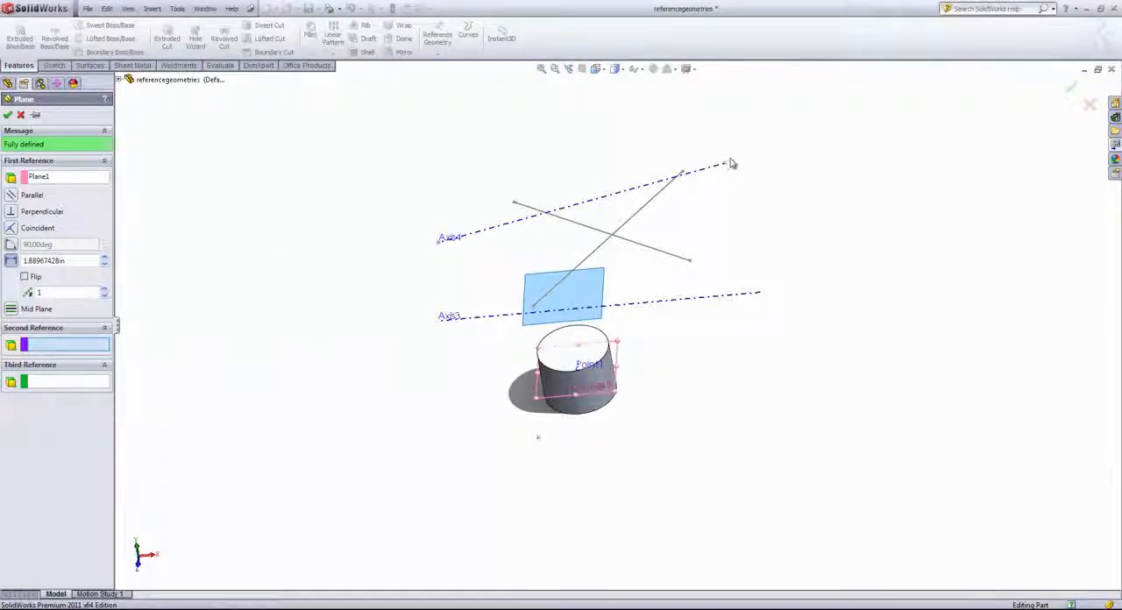
# Make the new plane parallel to Plane1 and coincident with the sketch point at the far end of Axis4
pyautogui.click(724, 165)
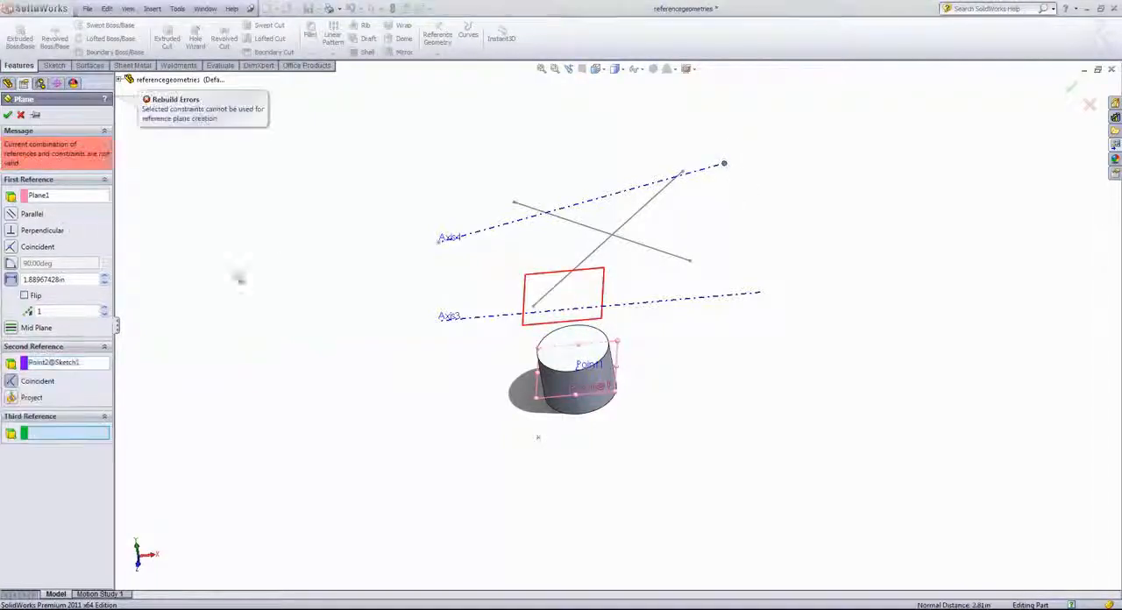
pyautogui.click(11, 214)
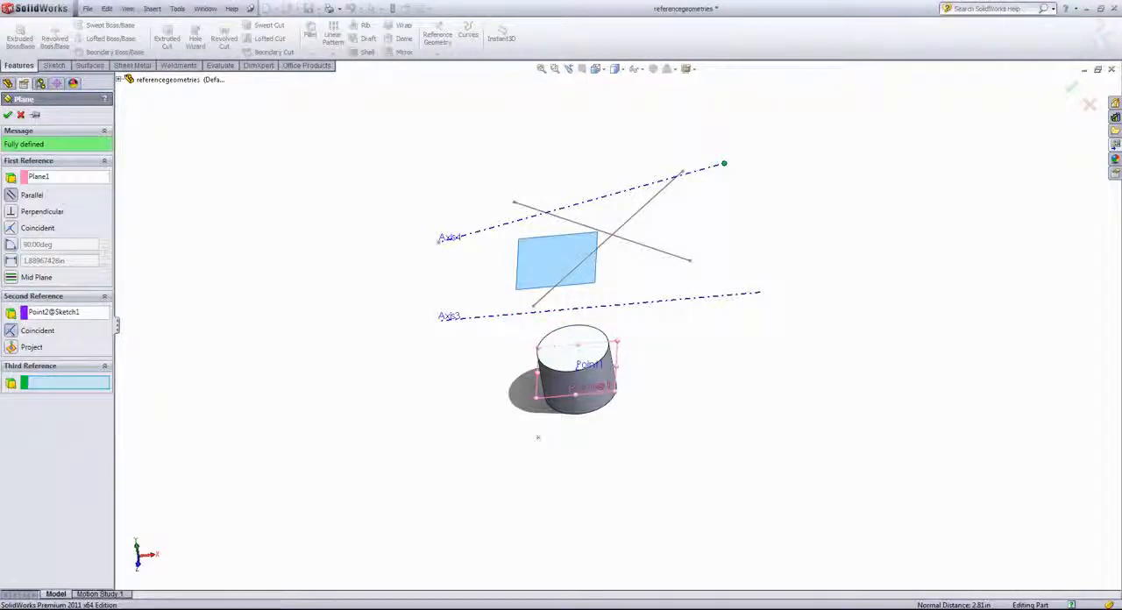
pyautogui.moveTo(315, 263); pyautogui.dragTo(321, 251, button='middle')
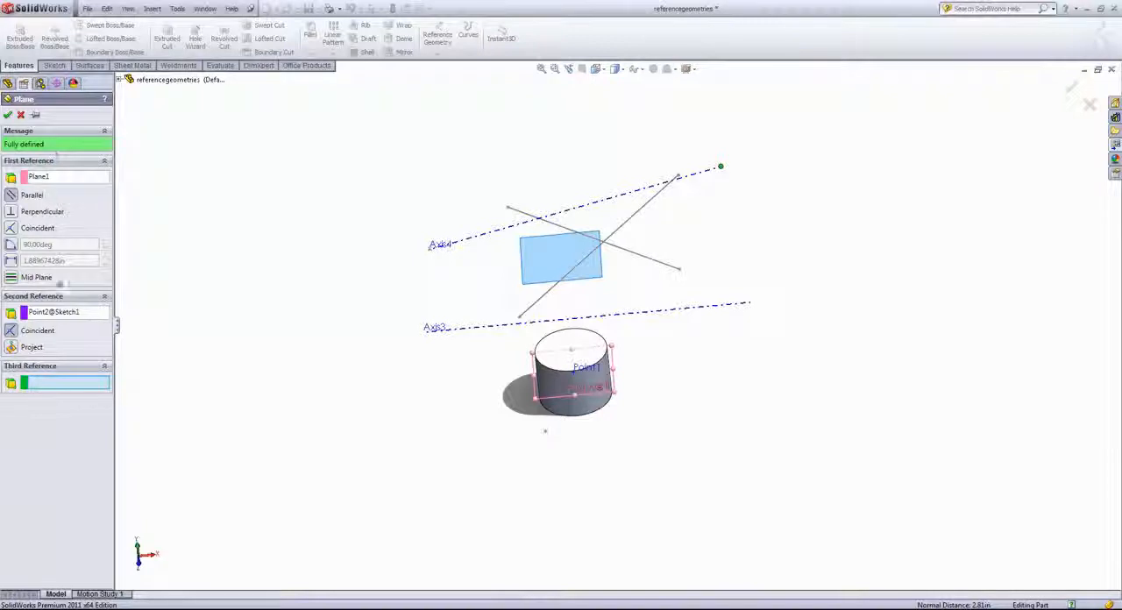
# Replace the sketch point reference with Axis4 and set the new plane at 131° to Plane1
pyautogui.click(58, 318)
pyautogui.press('Delete')
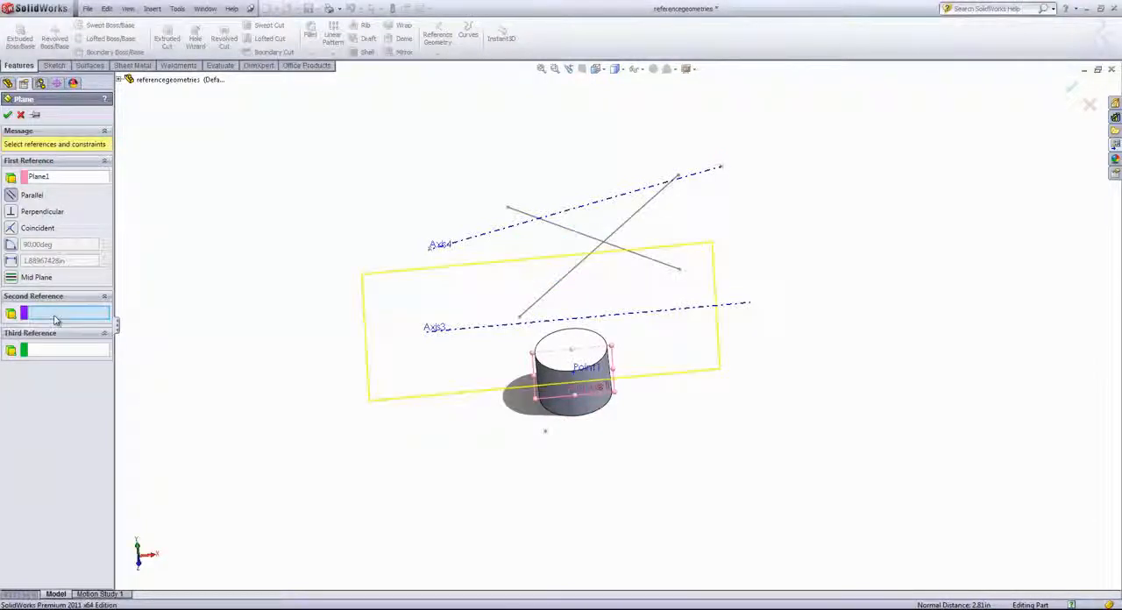
pyautogui.click(559, 218)
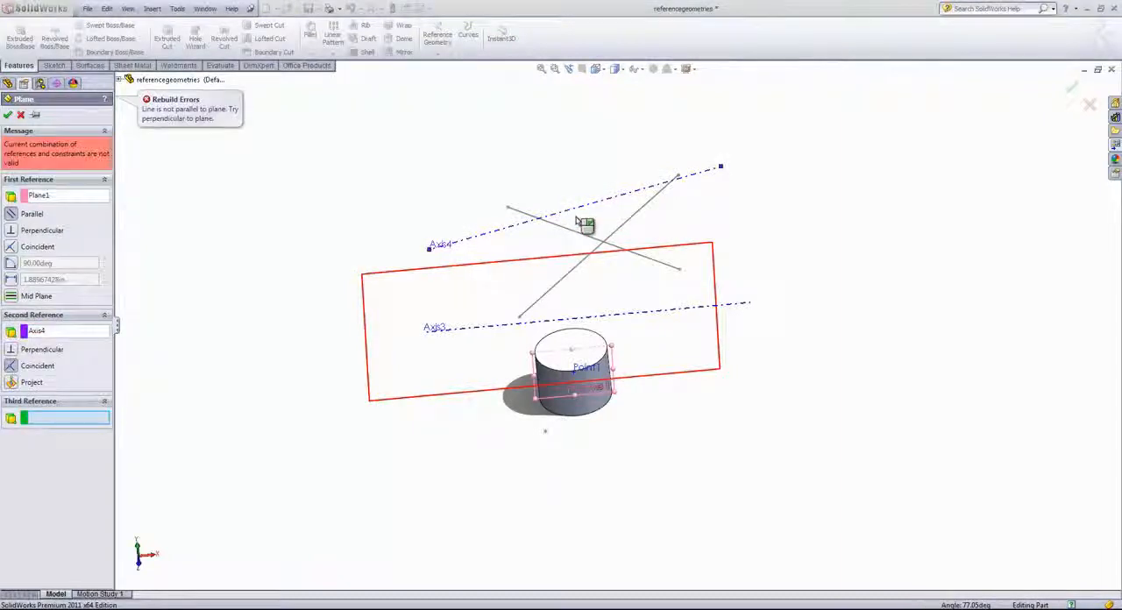
pyautogui.click(10, 264)
pyautogui.click(103, 242)
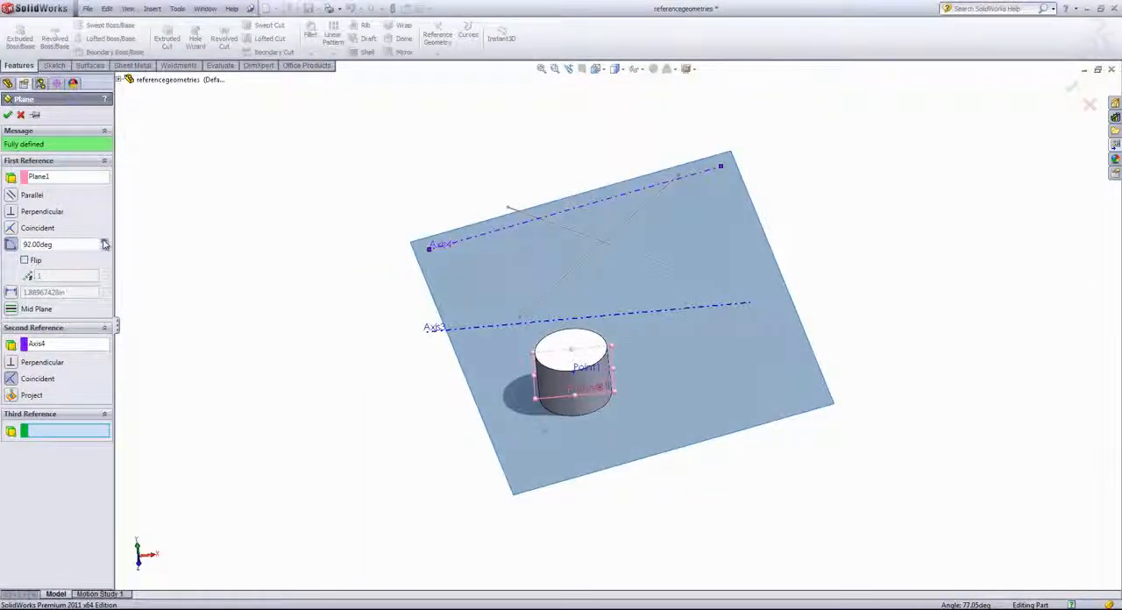
pyautogui.click(103, 243)
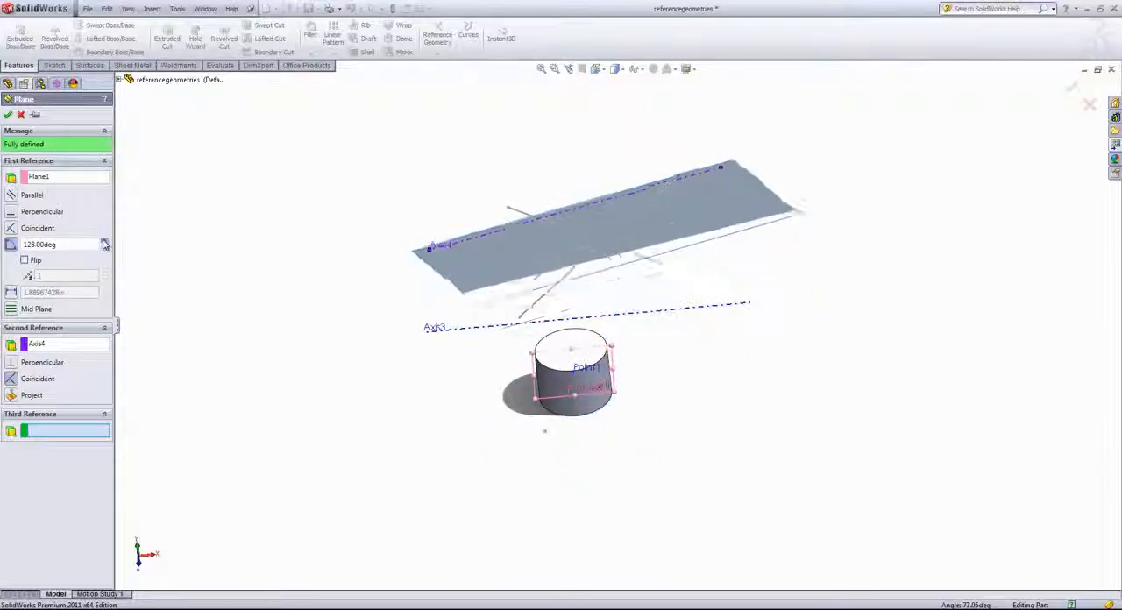
pyautogui.click(104, 248)
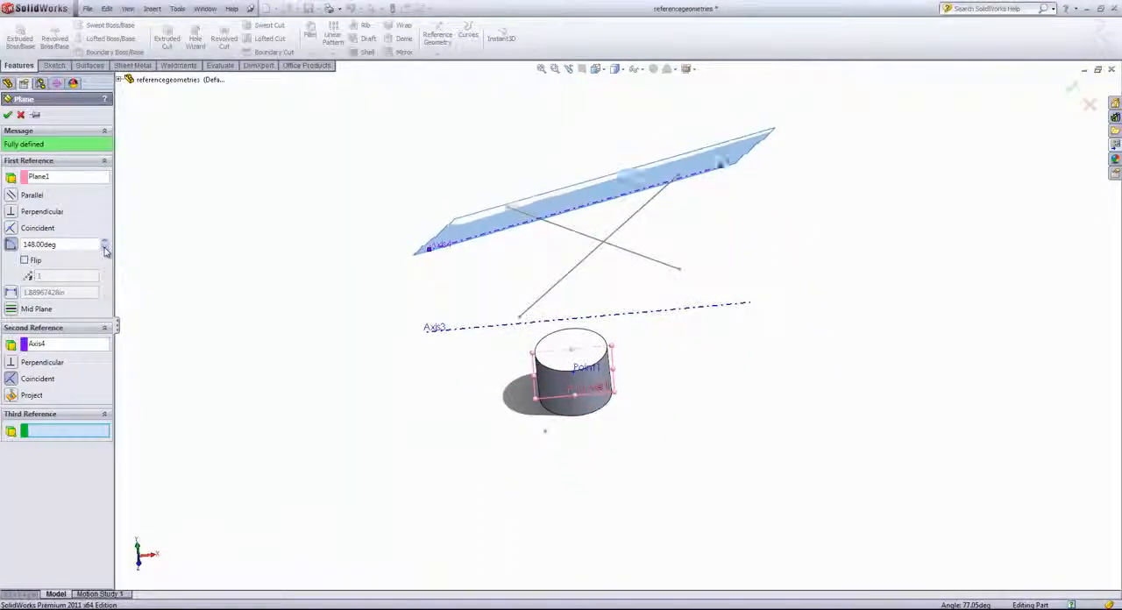
pyautogui.click(105, 250)
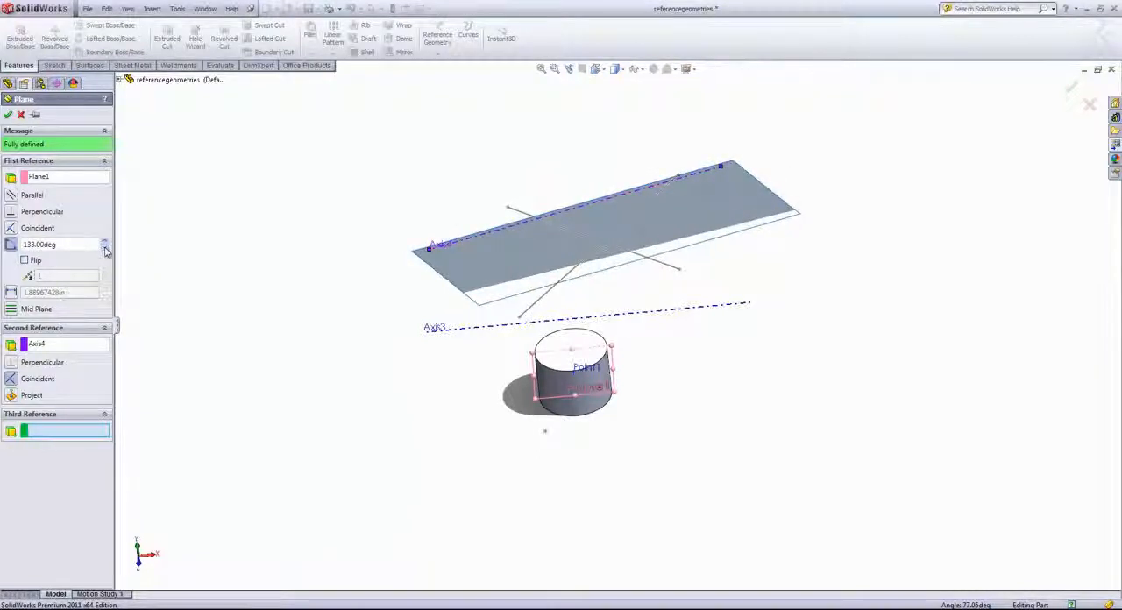
pyautogui.click(105, 250)
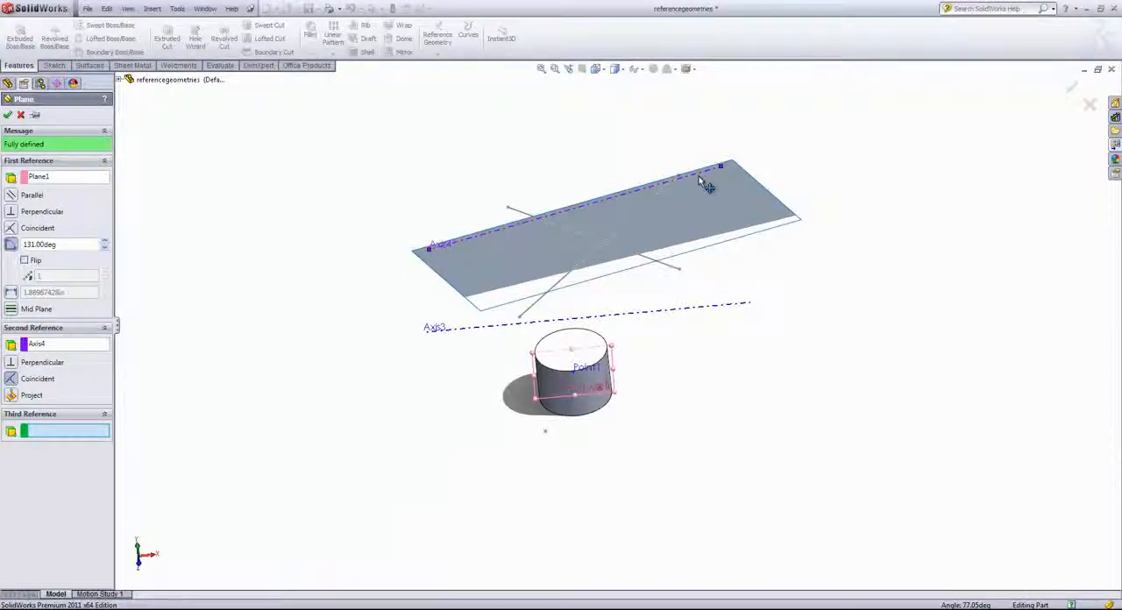
# Replace the second reference with Axis3 and set the new plane's angle to Plane1 to 139°
pyautogui.doubleClick(40, 245)
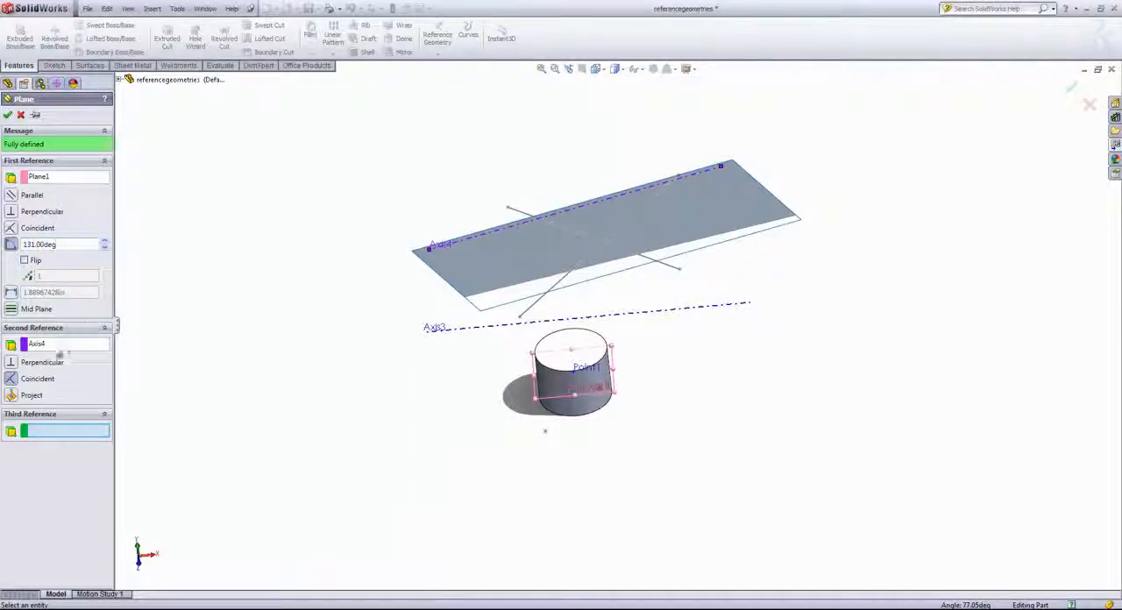
pyautogui.click(65, 344)
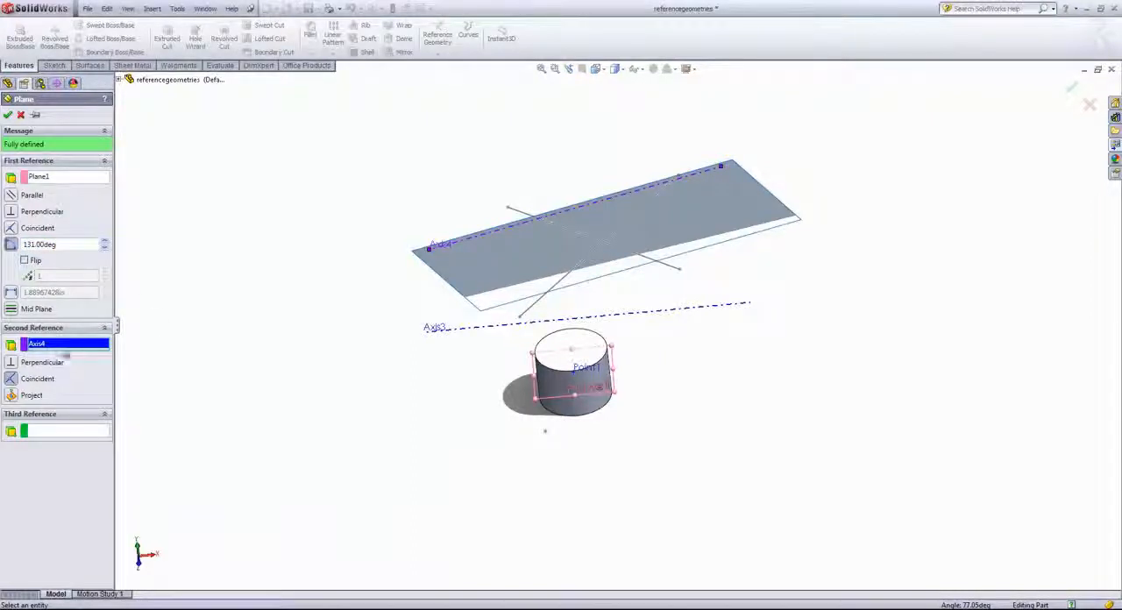
pyautogui.click(552, 321)
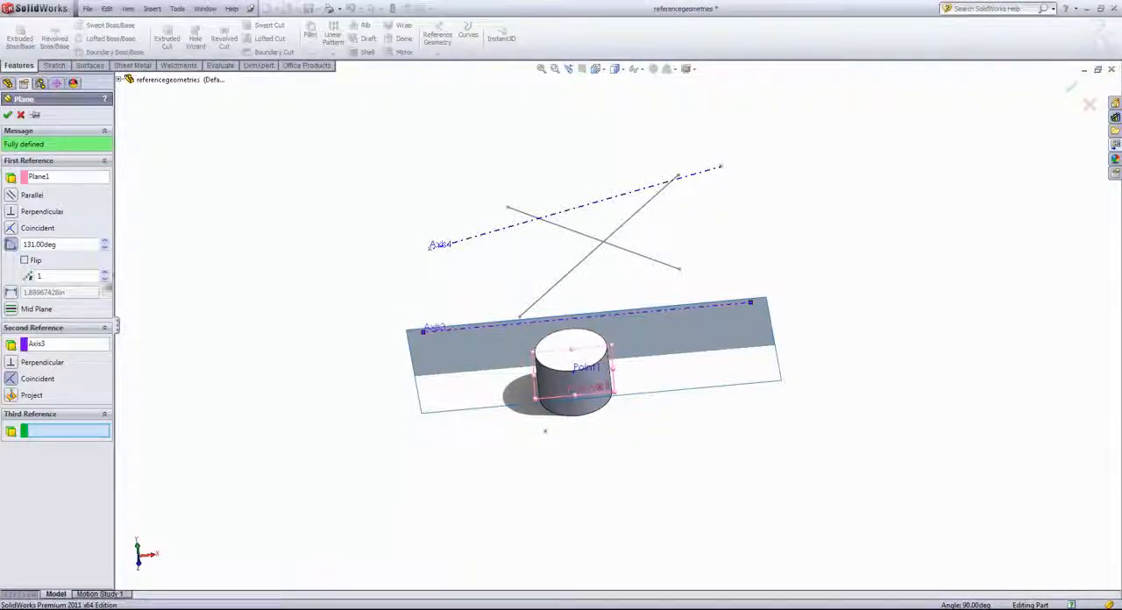
pyautogui.click(105, 241)
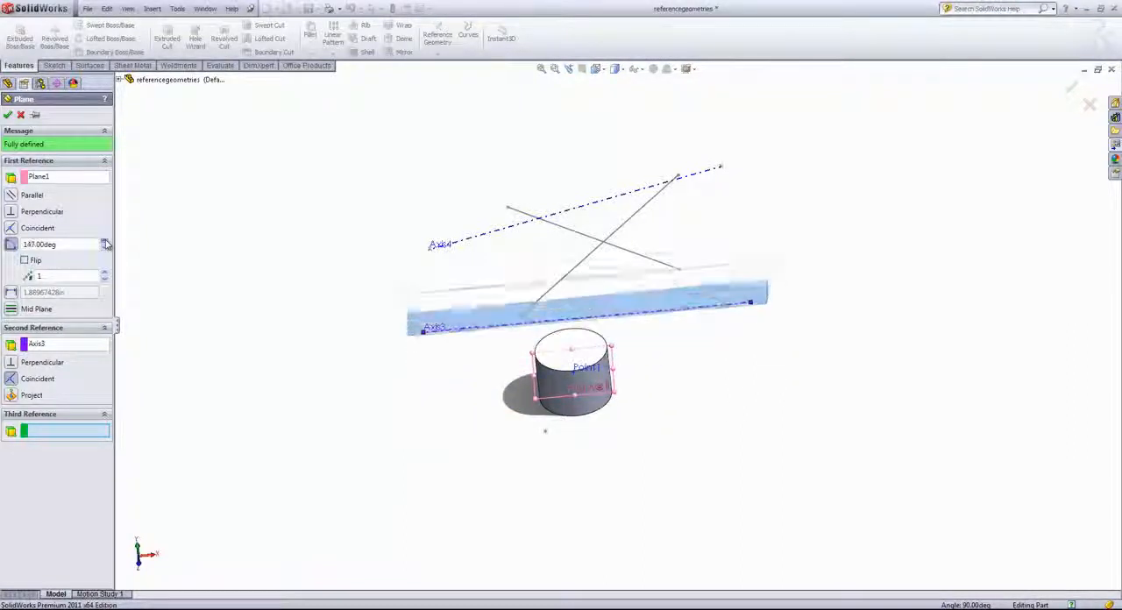
pyautogui.click(105, 248)
pyautogui.click(106, 250)
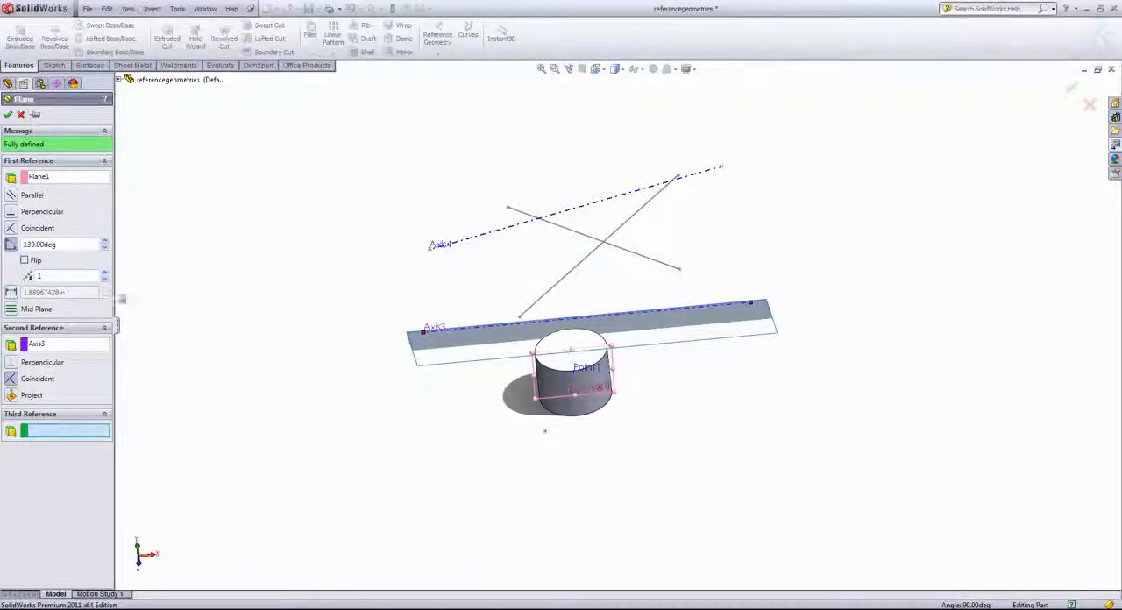
# Replace the new plane's references with the sketch points at both ends of Axis4 and Point1, and create the plane
pyautogui.click(48, 346)
pyautogui.press('Delete')
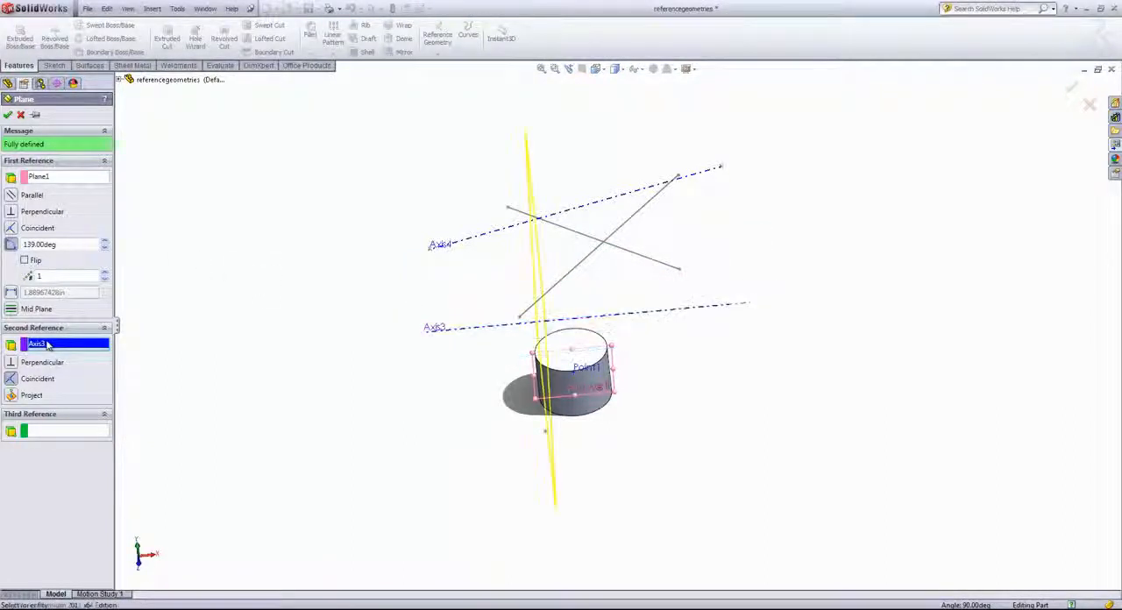
pyautogui.click(60, 180)
pyautogui.press('Delete')
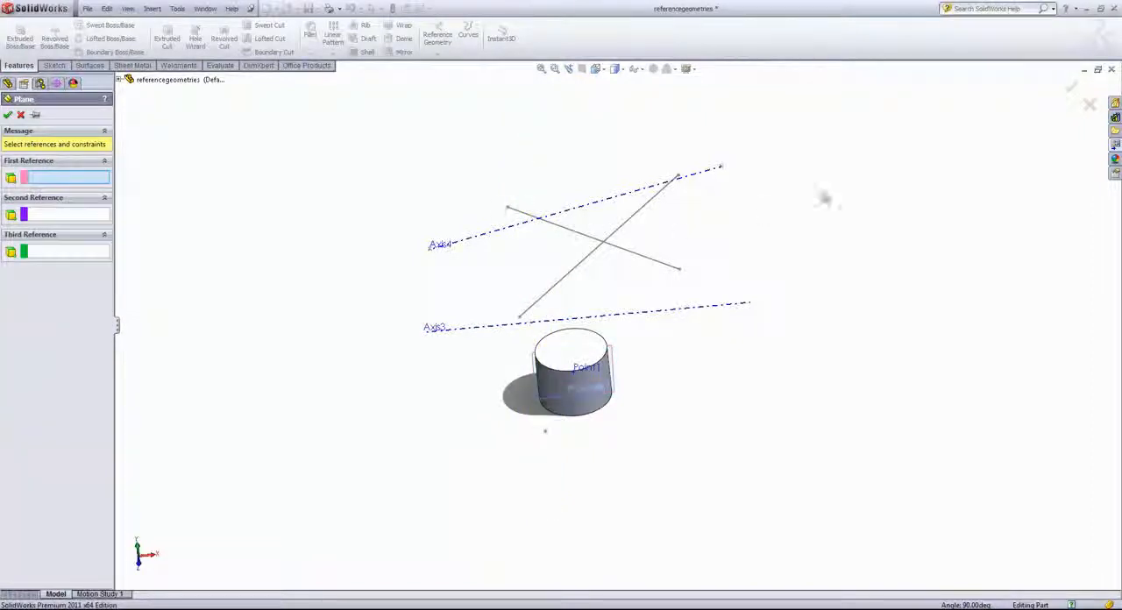
pyautogui.click(720, 167)
pyautogui.click(429, 251)
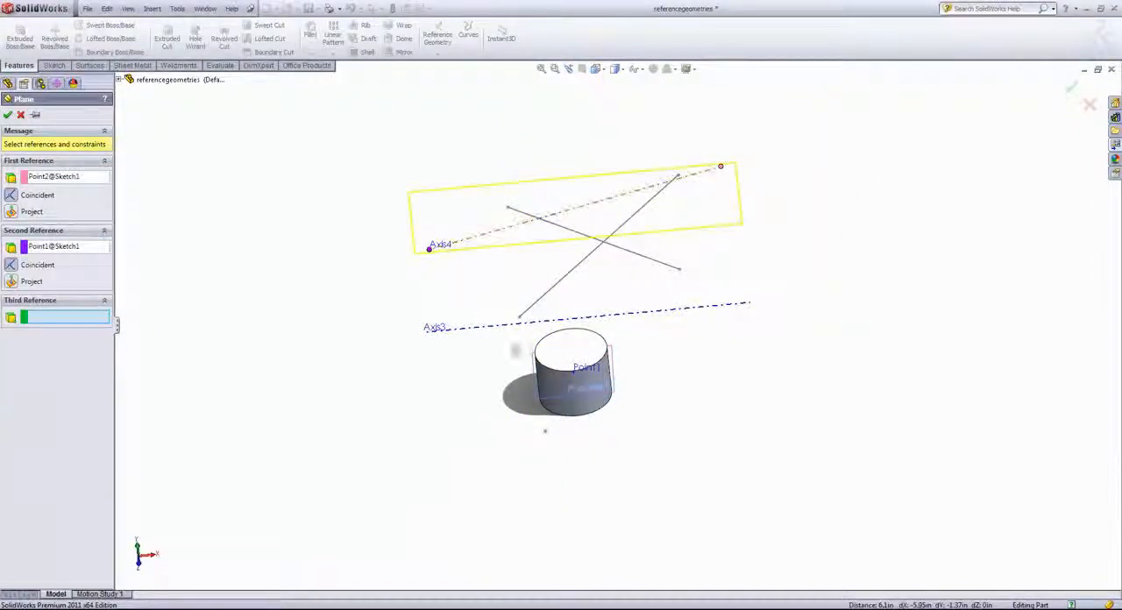
pyautogui.click(579, 379)
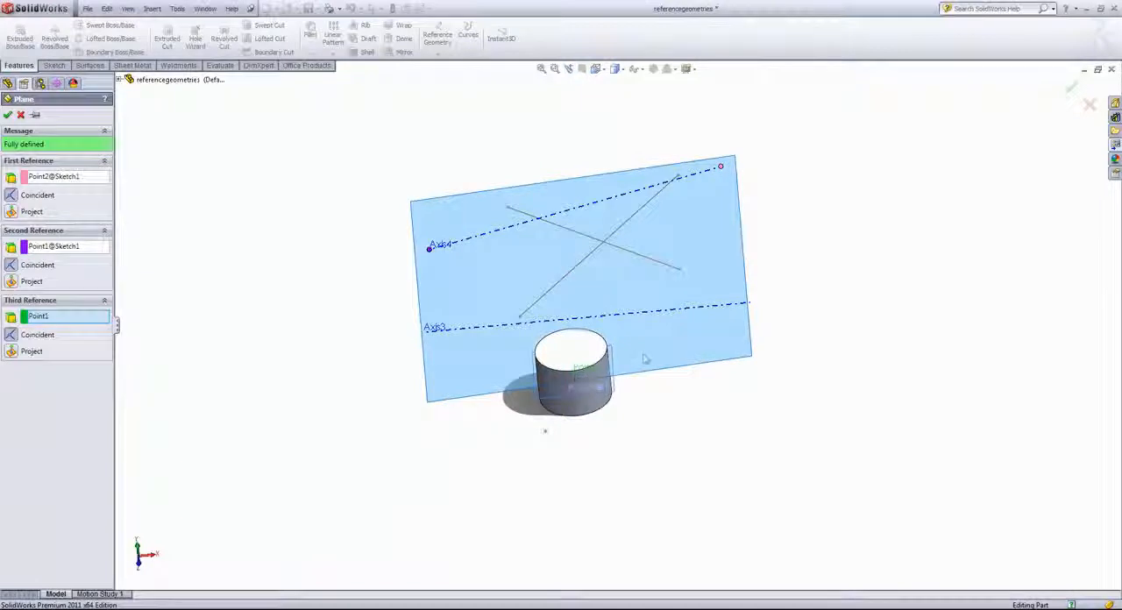
pyautogui.moveTo(281, 298); pyautogui.dragTo(163, 237, button='middle')
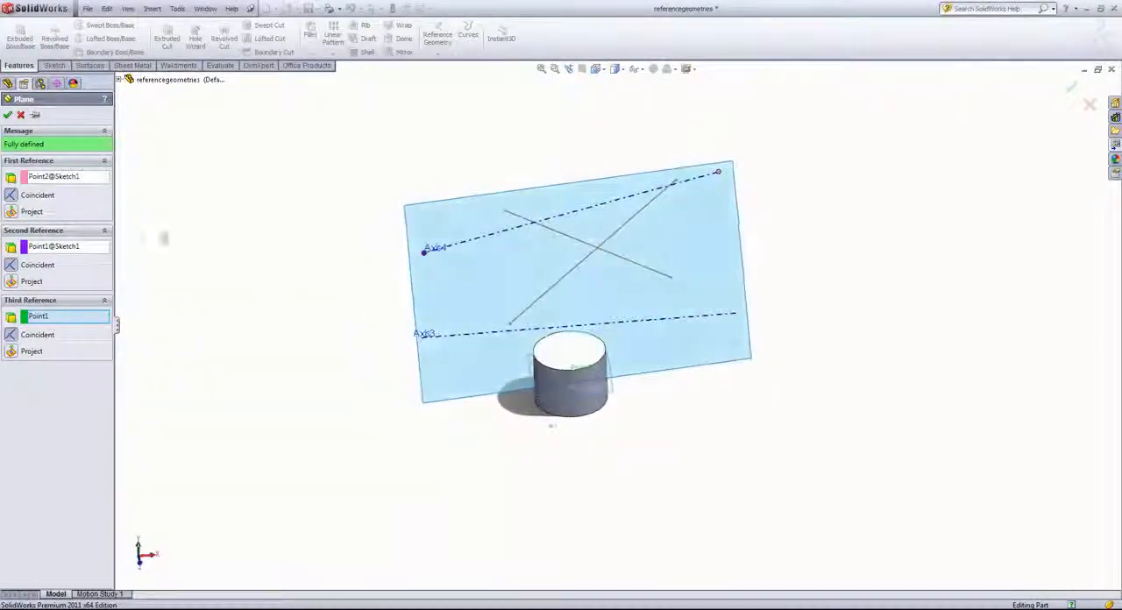
pyautogui.click(8, 115)
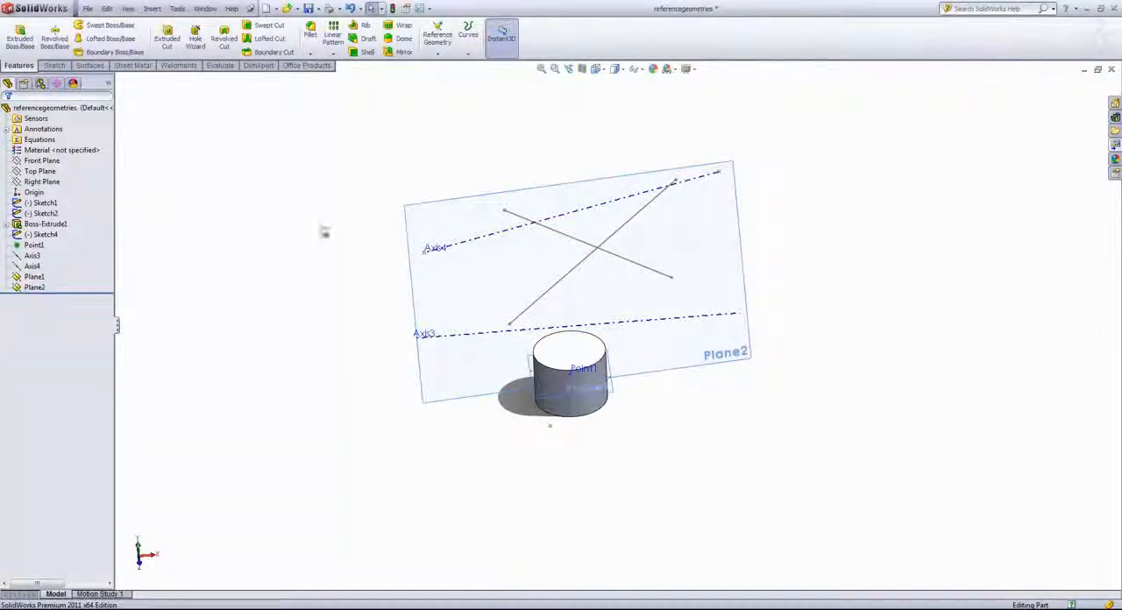
# Start a new reference coordinate system with its origin at Point1 on the cylinder
pyautogui.moveTo(352, 287); pyautogui.dragTo(412, 328, button='middle')
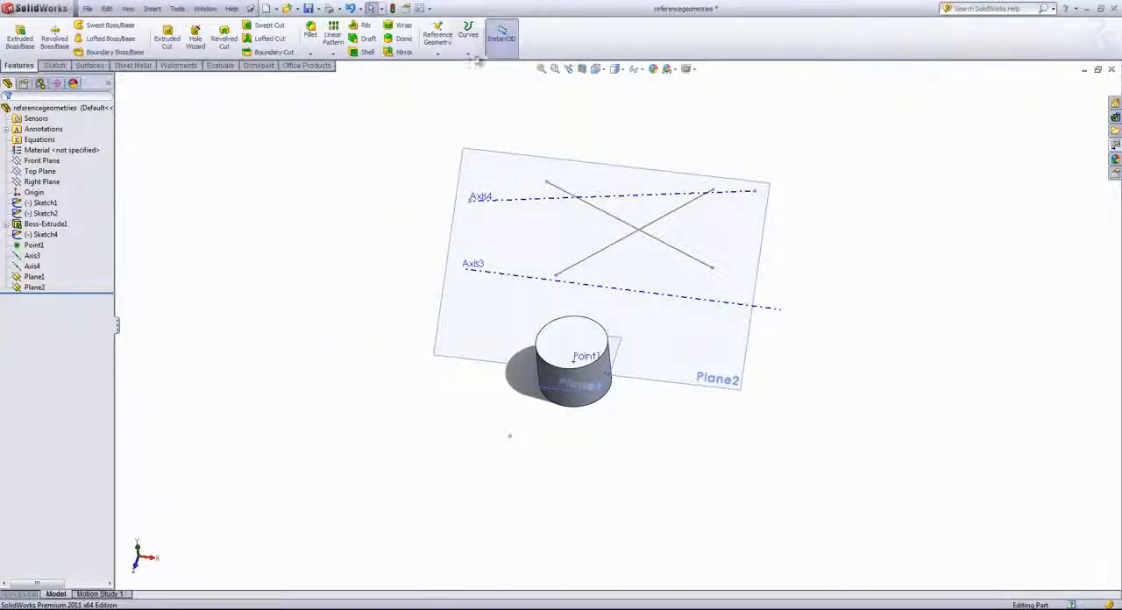
pyautogui.click(438, 54)
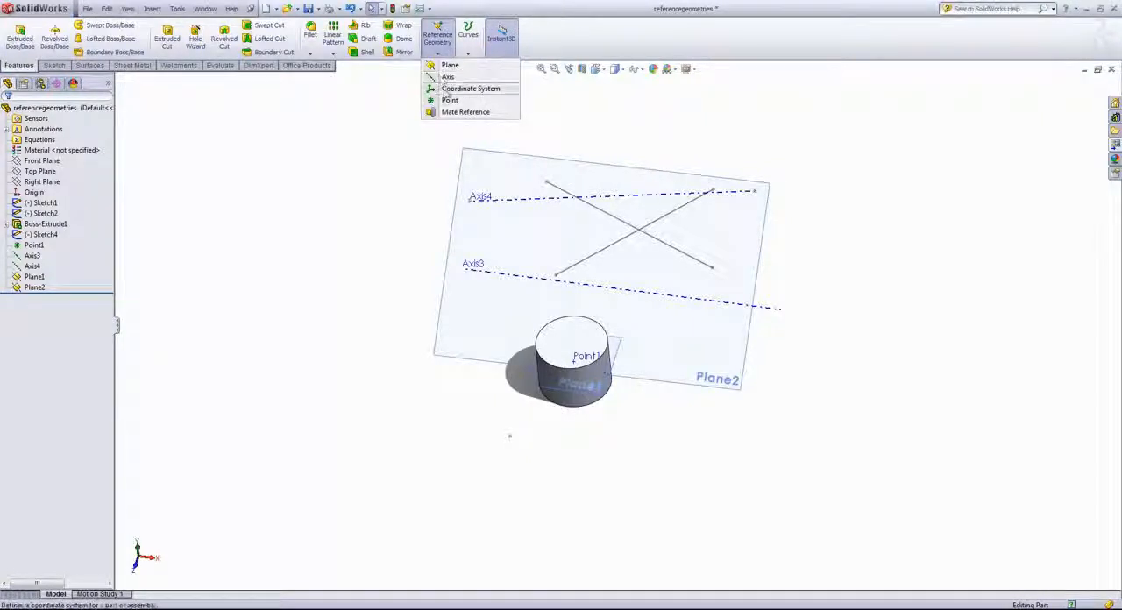
pyautogui.click(447, 89)
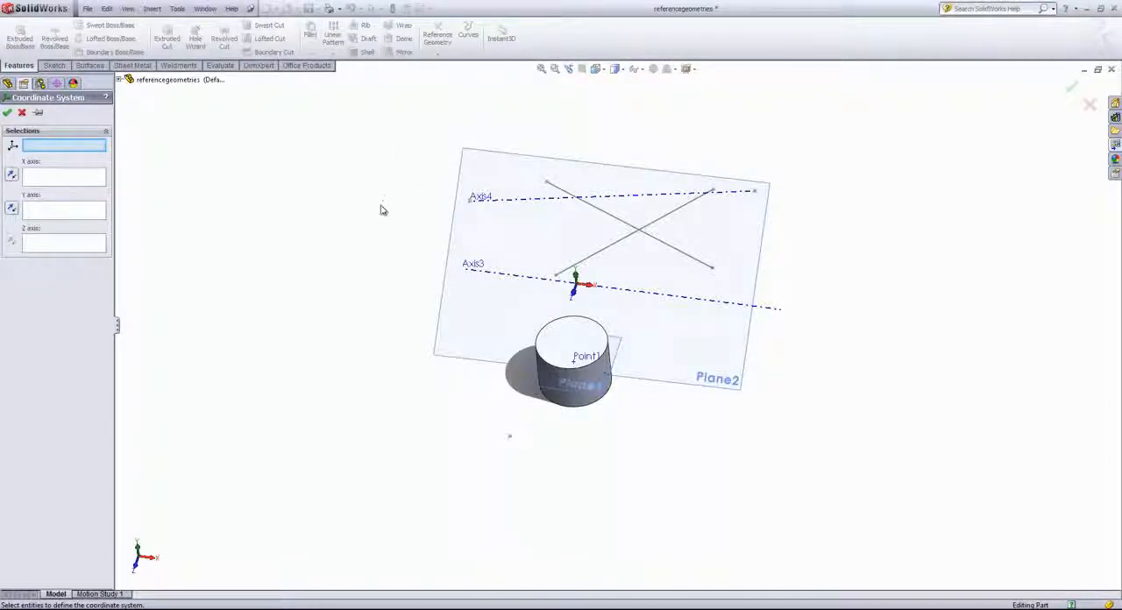
pyautogui.moveTo(382, 232); pyautogui.dragTo(386, 190, button='middle')
pyautogui.click(579, 374)
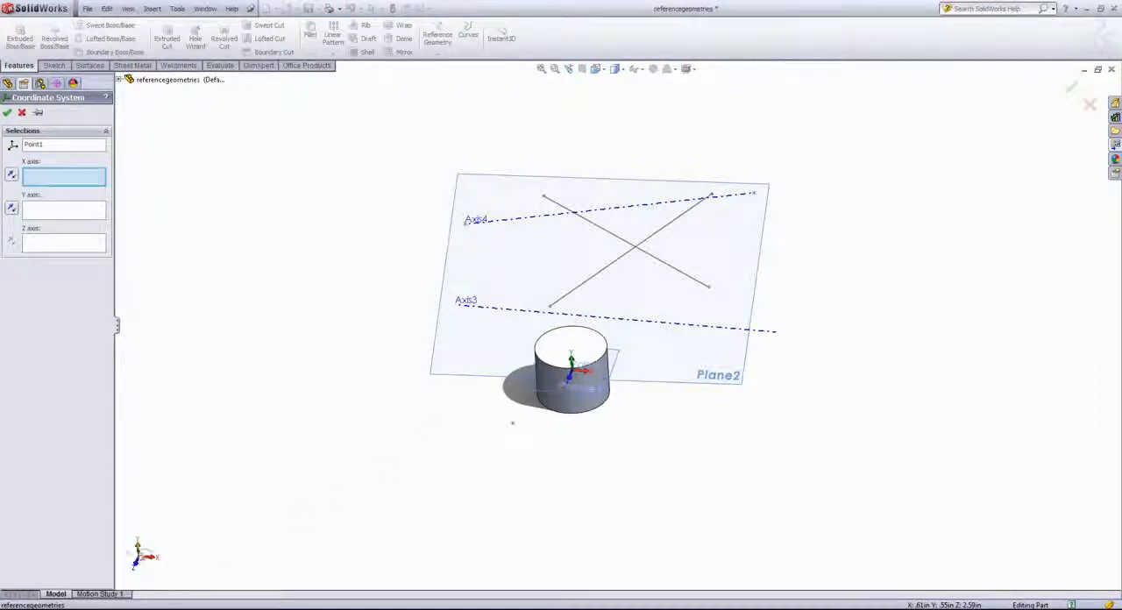
# Align the coordinate system's X axis with Axis4 and its Z axis with Axis3, and create it
pyautogui.click(540, 215)
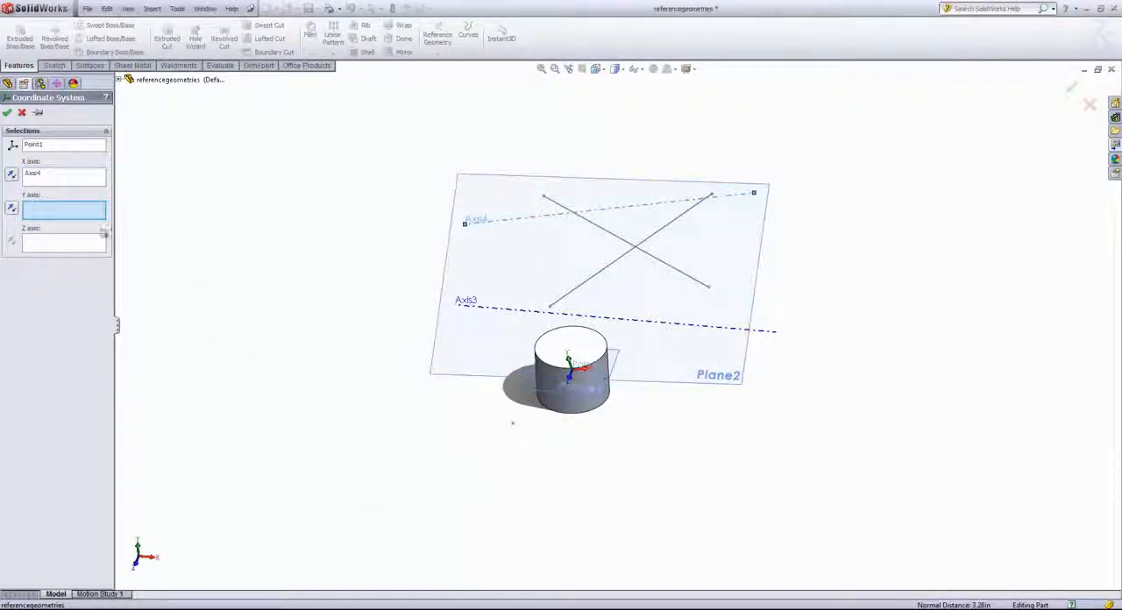
pyautogui.click(57, 247)
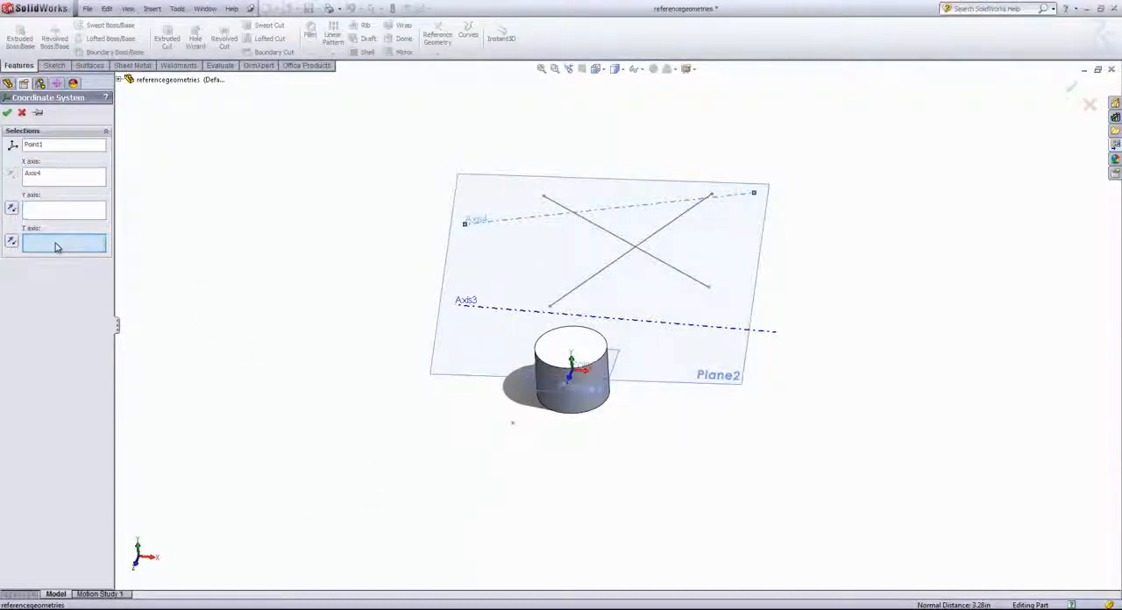
pyautogui.click(621, 323)
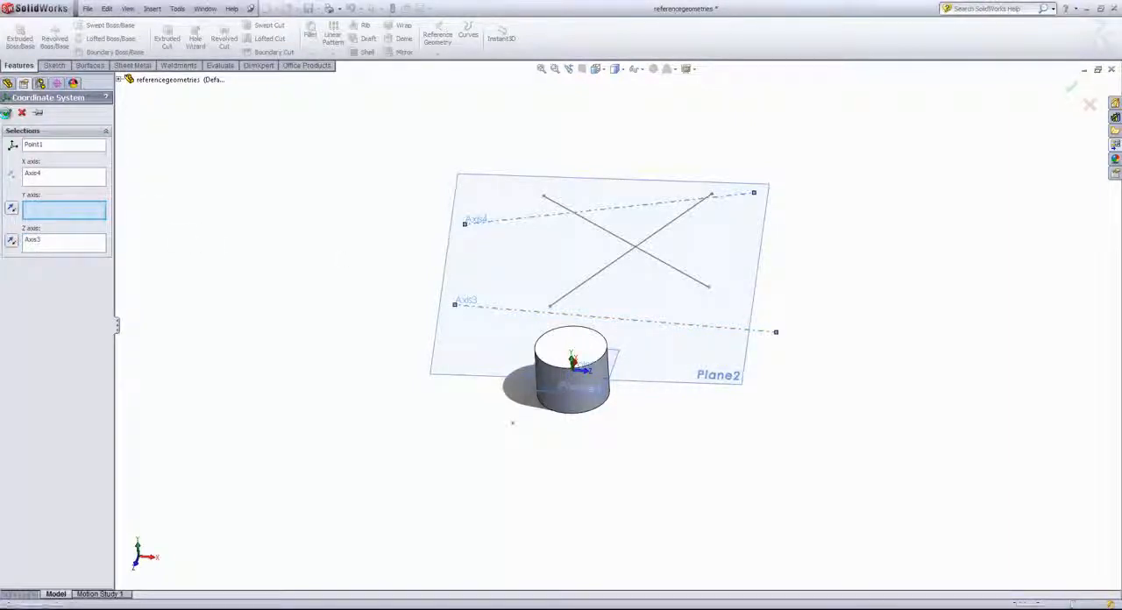
pyautogui.click(7, 112)
pyautogui.moveTo(409, 223); pyautogui.dragTo(363, 226, button='middle')
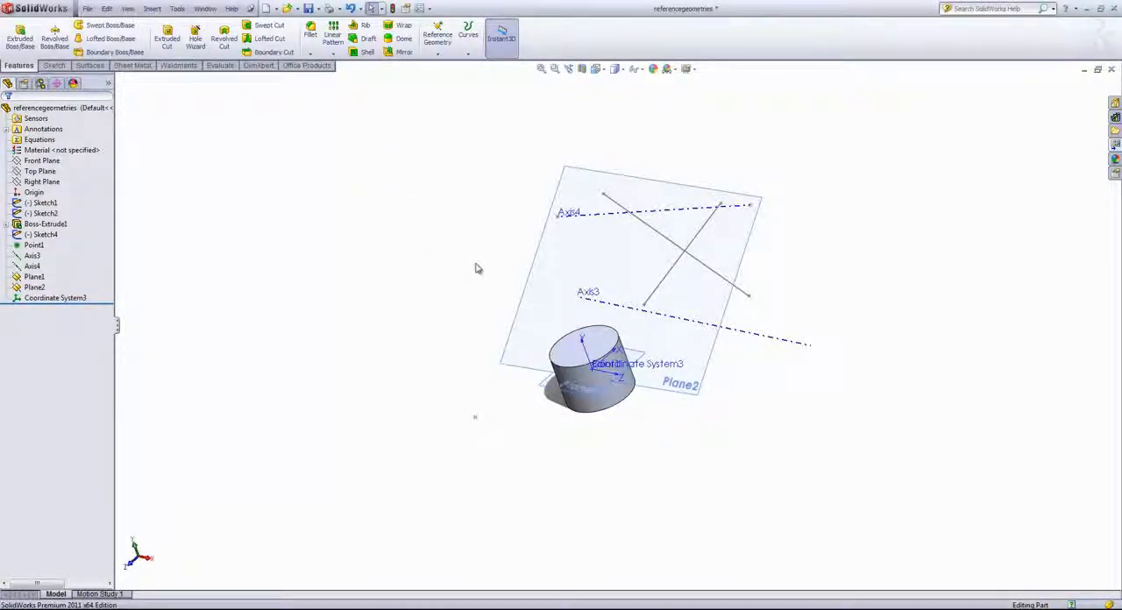
pyautogui.moveTo(435, 256); pyautogui.dragTo(586, 245, button='middle')
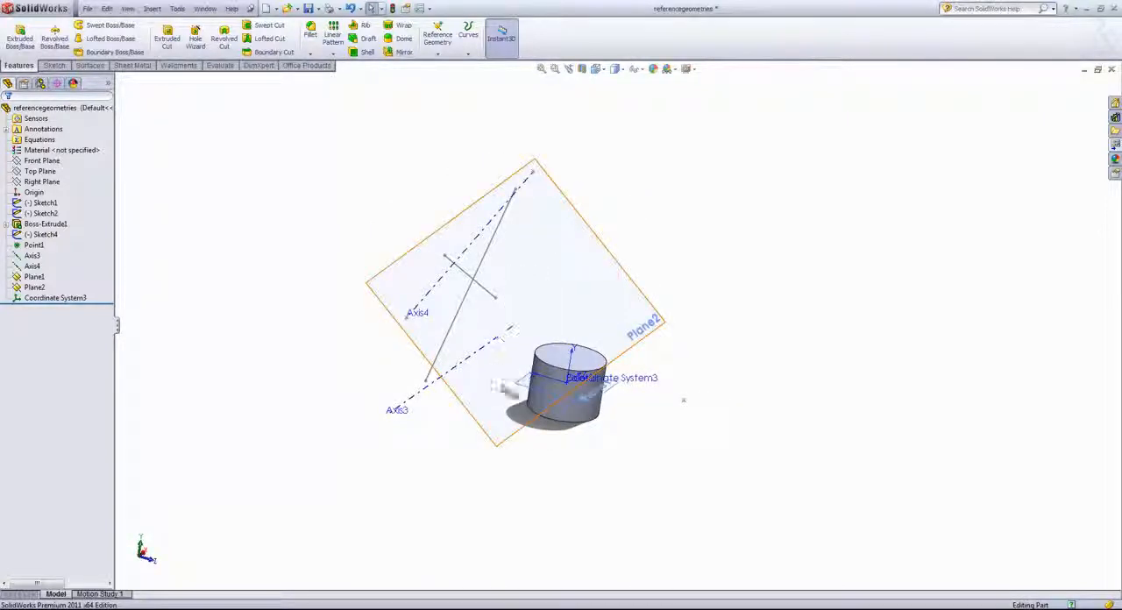